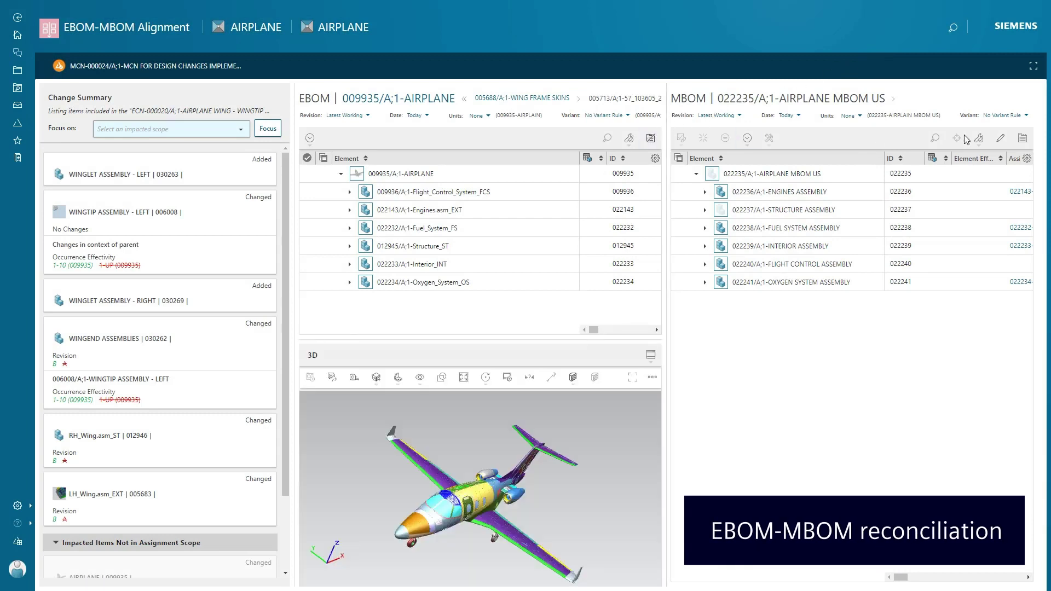
# Step: Show the MBOM in its 3D viewer and open the Focus on scope list
pyautogui.click(1022, 140)
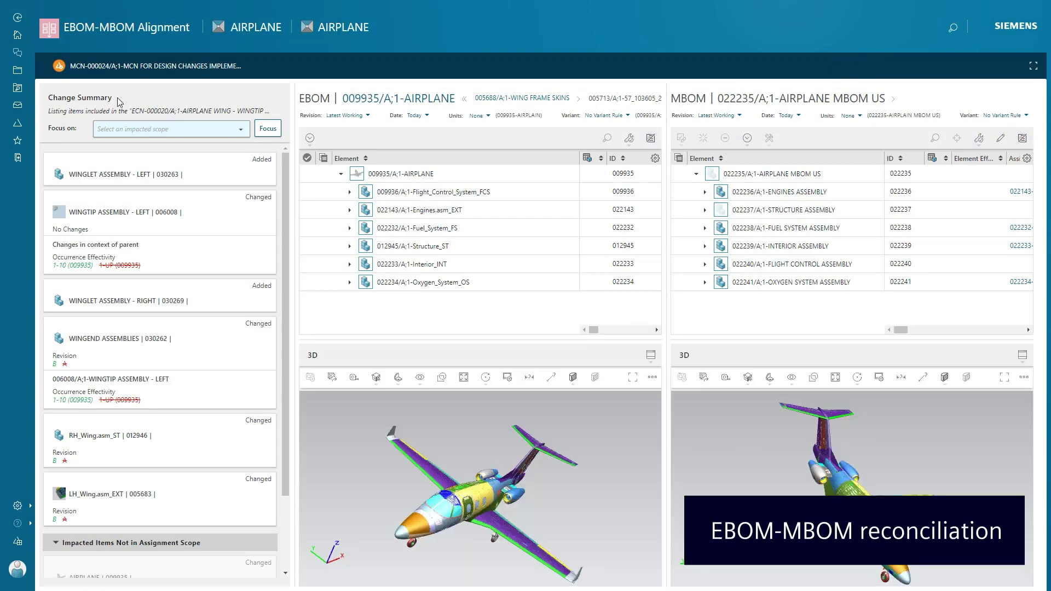
pyautogui.moveTo(287, 171); pyautogui.dragTo(265, 241)
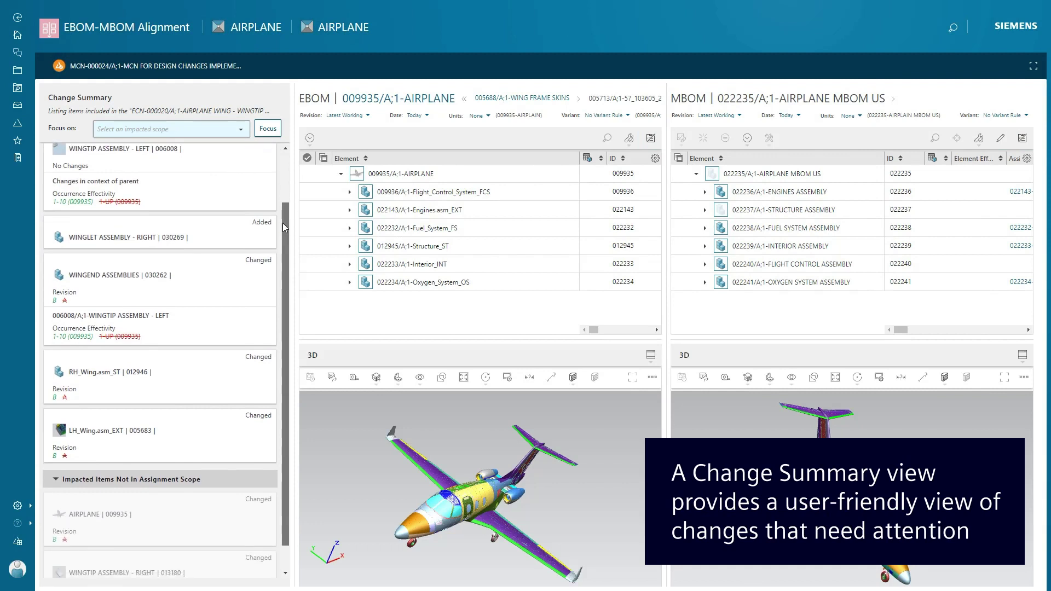
pyautogui.click(238, 130)
# Step: Focus on WINGS ASSEMBLIES and propagate the left WINGTIP instance to the MBOM
pyautogui.click(104, 169)
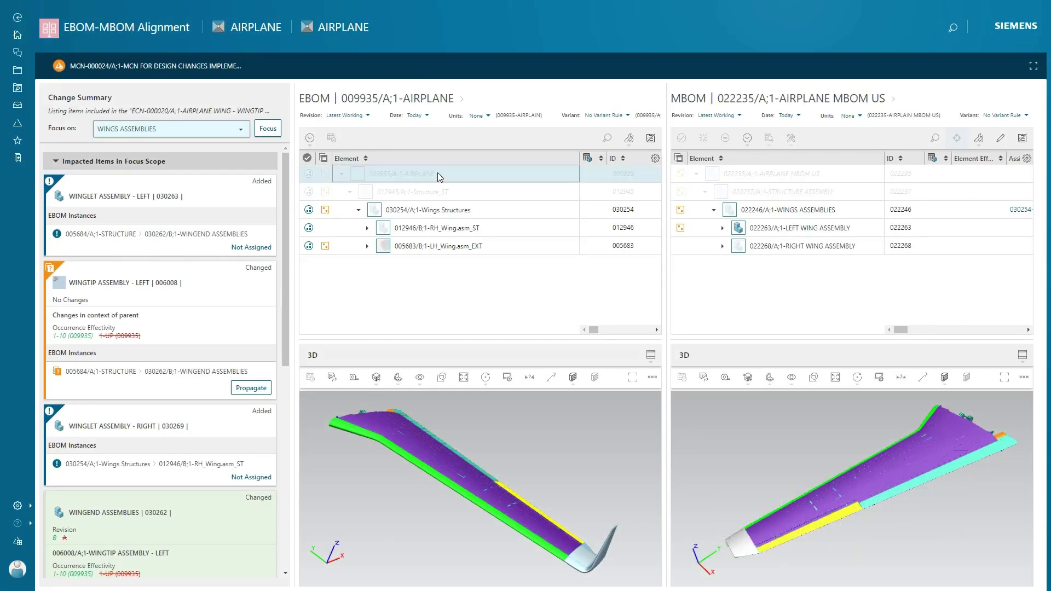
pyautogui.click(88, 378)
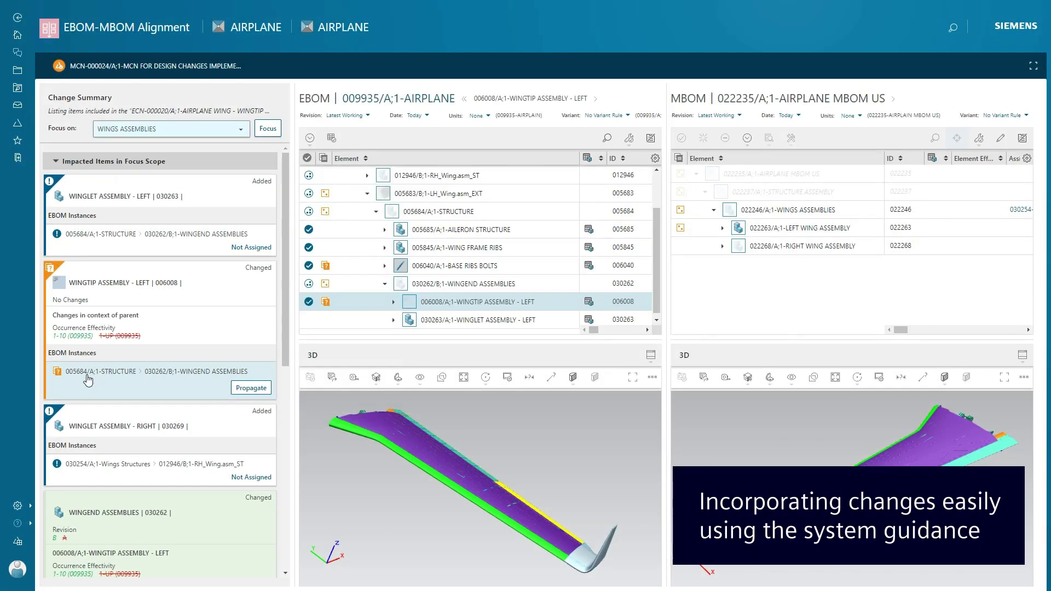
pyautogui.click(310, 303)
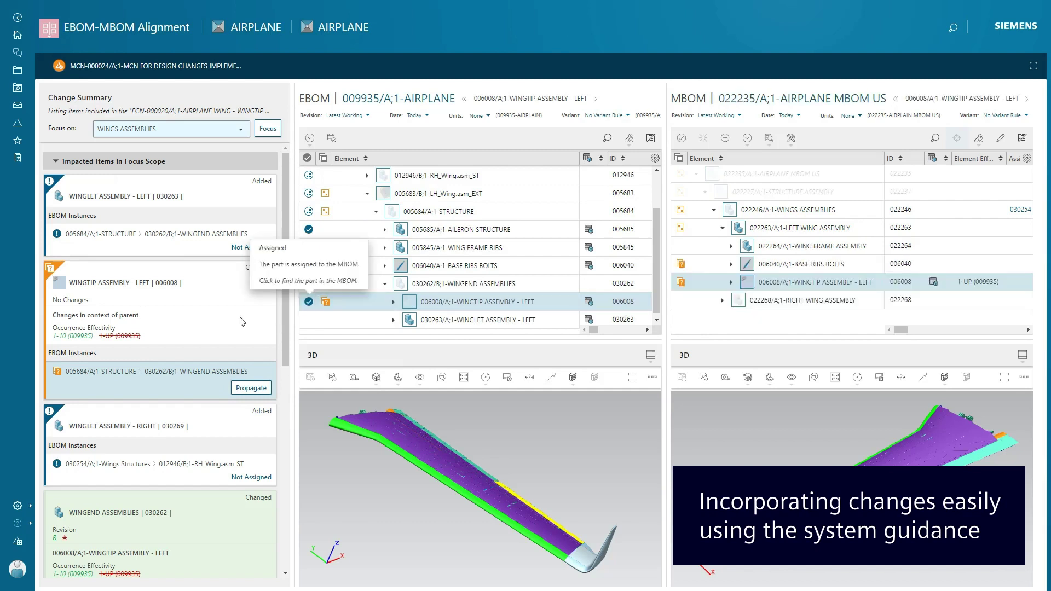
pyautogui.click(249, 388)
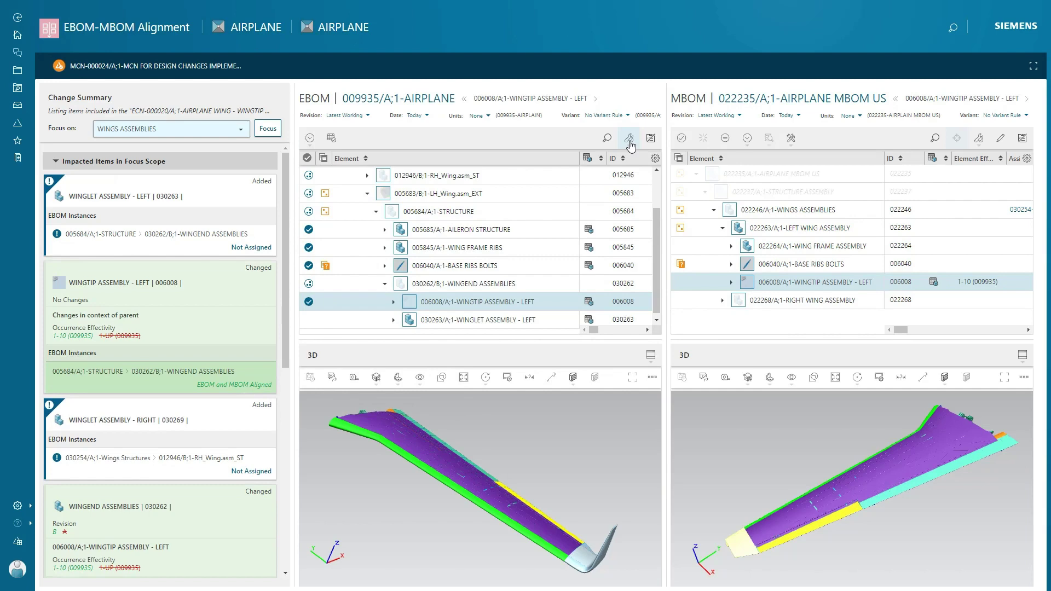
# Step: Define a new group effectivity named UNITS 11-UP with unit range 11-UP
pyautogui.click(638, 140)
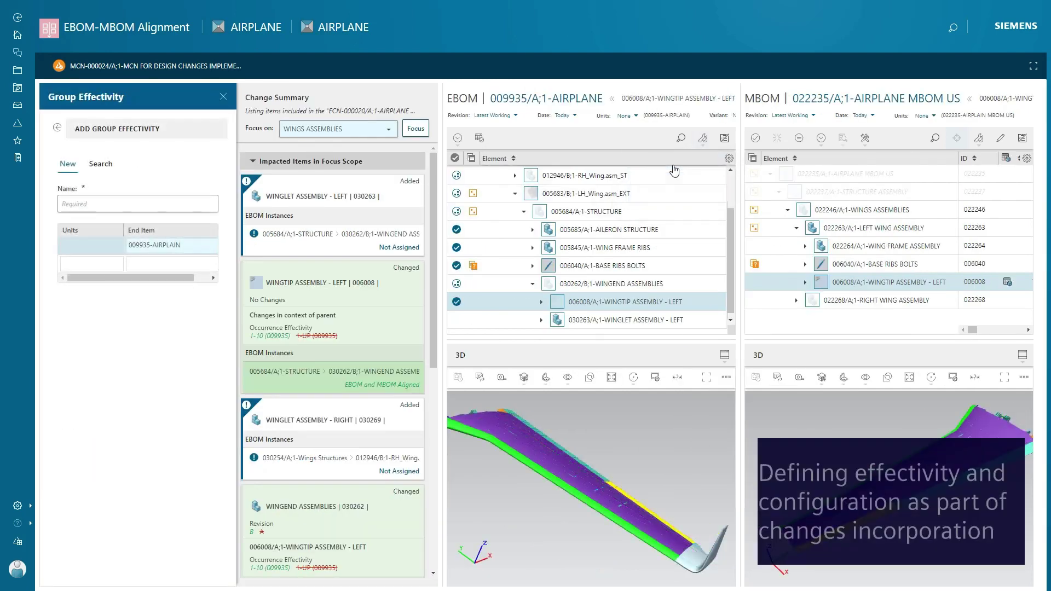
pyautogui.click(138, 203)
pyautogui.write('UNITS 11-UP')
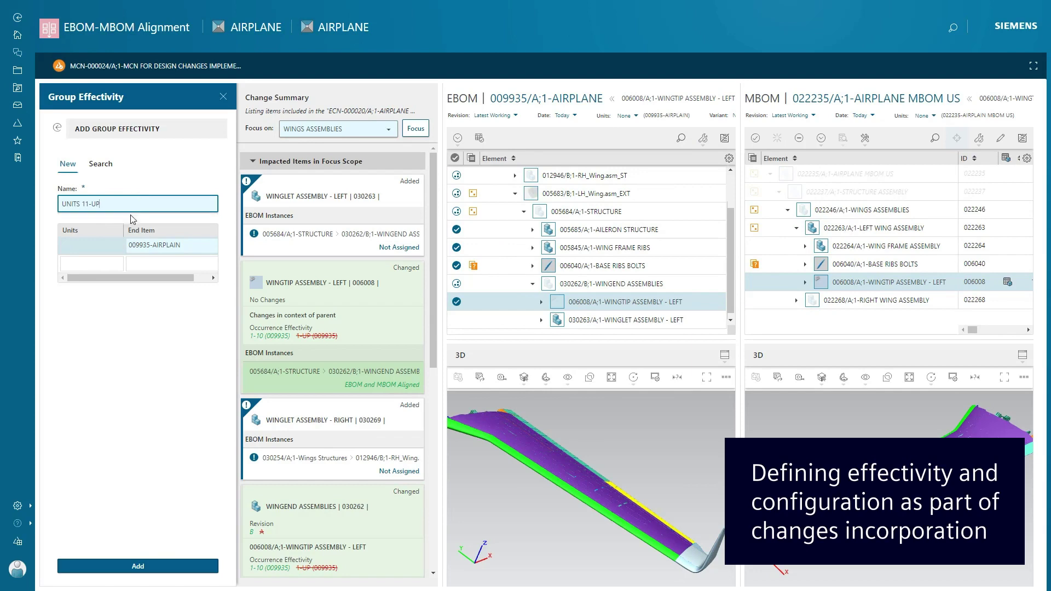
pyautogui.click(75, 245)
pyautogui.write('11-UP')
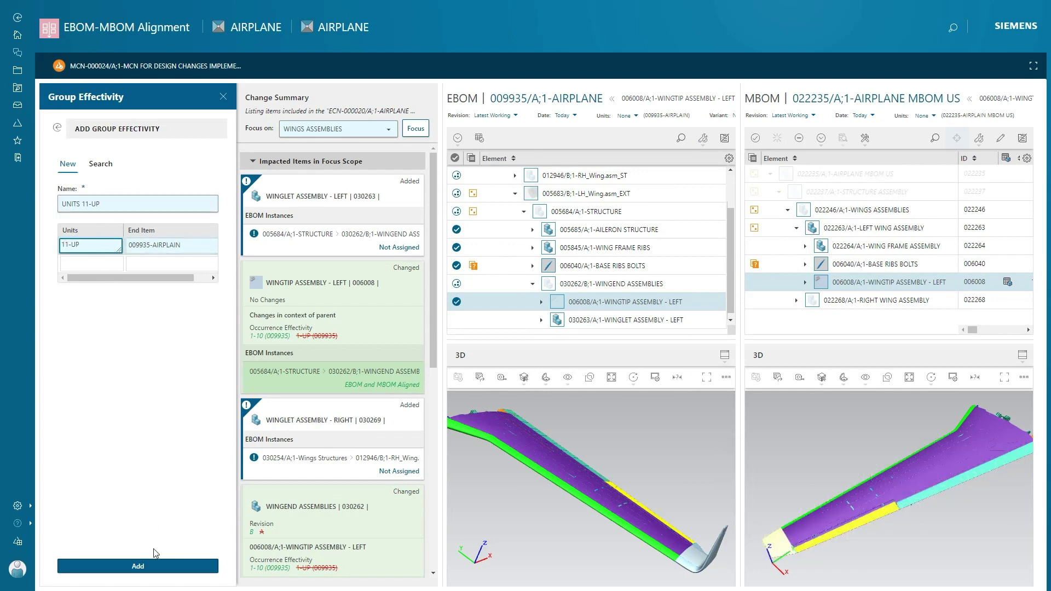
# Step: Apply the UNITS 11-UP effectivity and show only the left winglet in the EBOM 3D view
pyautogui.click(157, 570)
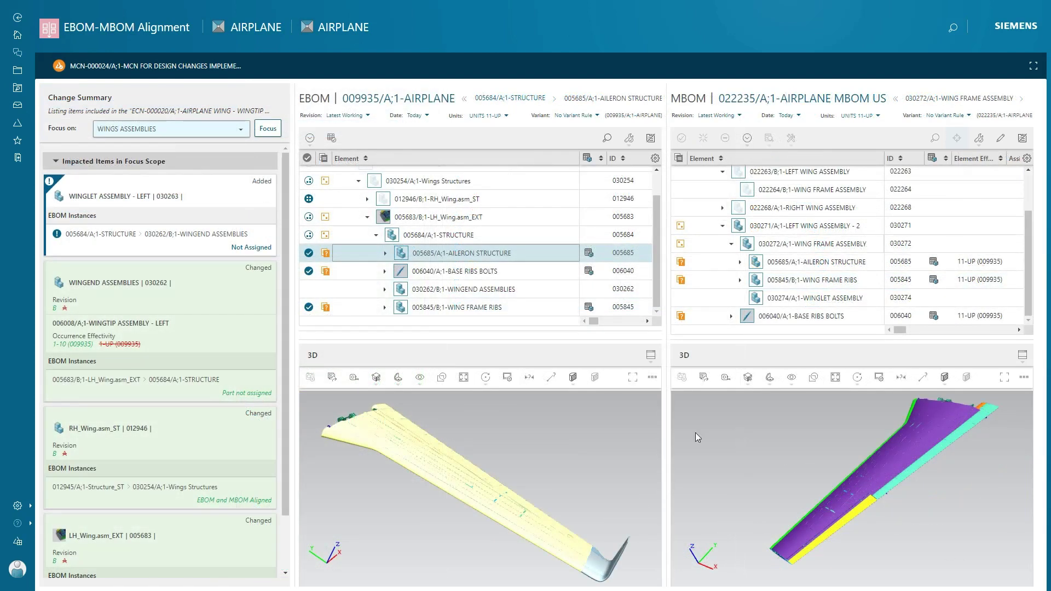
pyautogui.click(169, 233)
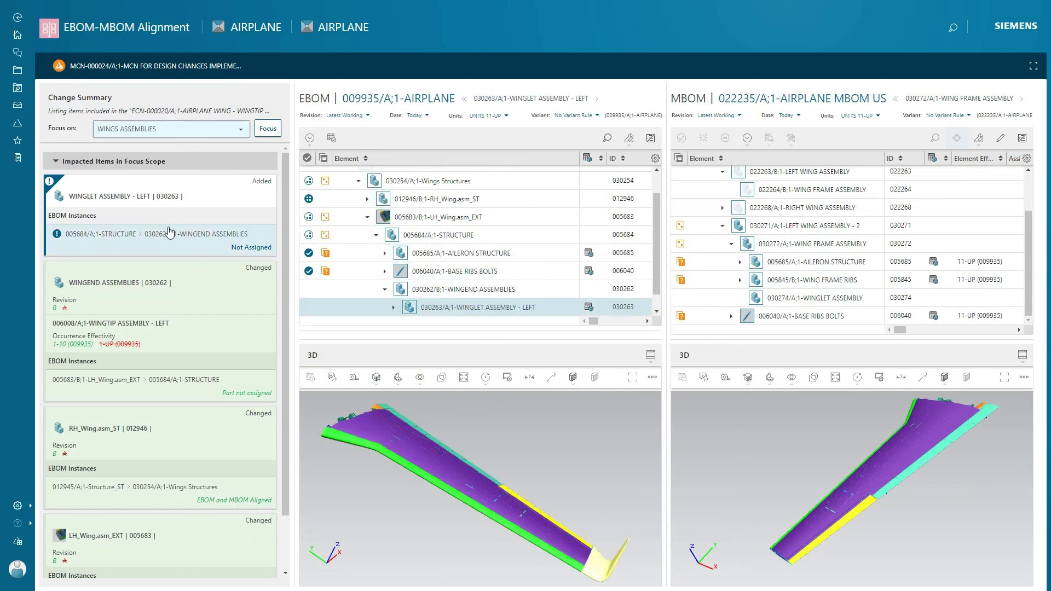
pyautogui.click(462, 378)
pyautogui.click(421, 379)
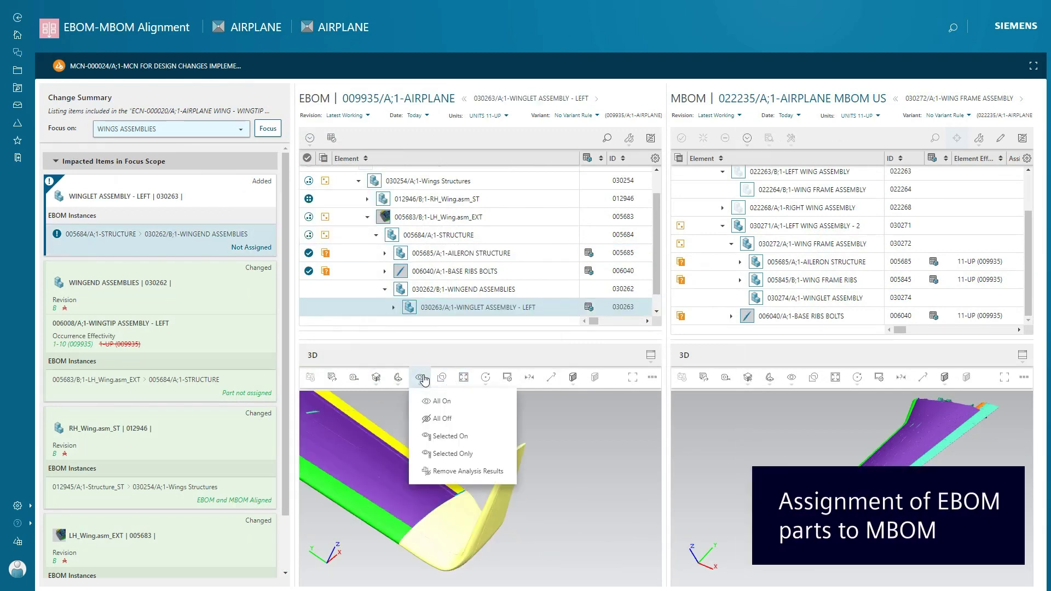
pyautogui.click(444, 453)
pyautogui.moveTo(403, 560)
pyautogui.mouseDown()
pyautogui.moveTo(423, 521)
pyautogui.moveTo(450, 537)
pyautogui.mouseUp()
# Step: Assign the winglet skin parts to MBOM 030274 WINGLET ASSEMBLY
pyautogui.click(452, 536)
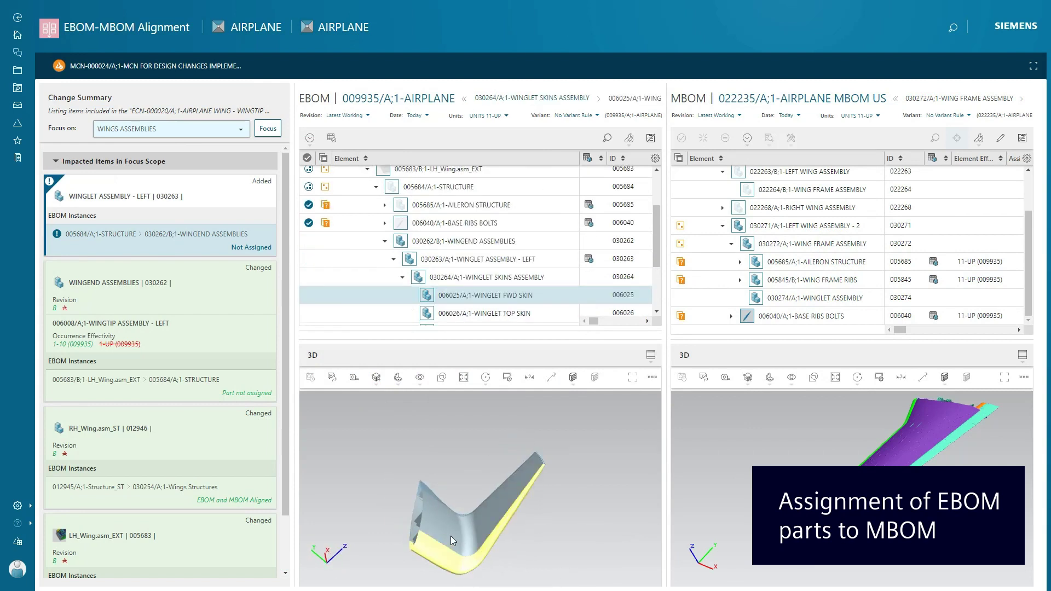
pyautogui.moveTo(565, 524); pyautogui.dragTo(454, 517)
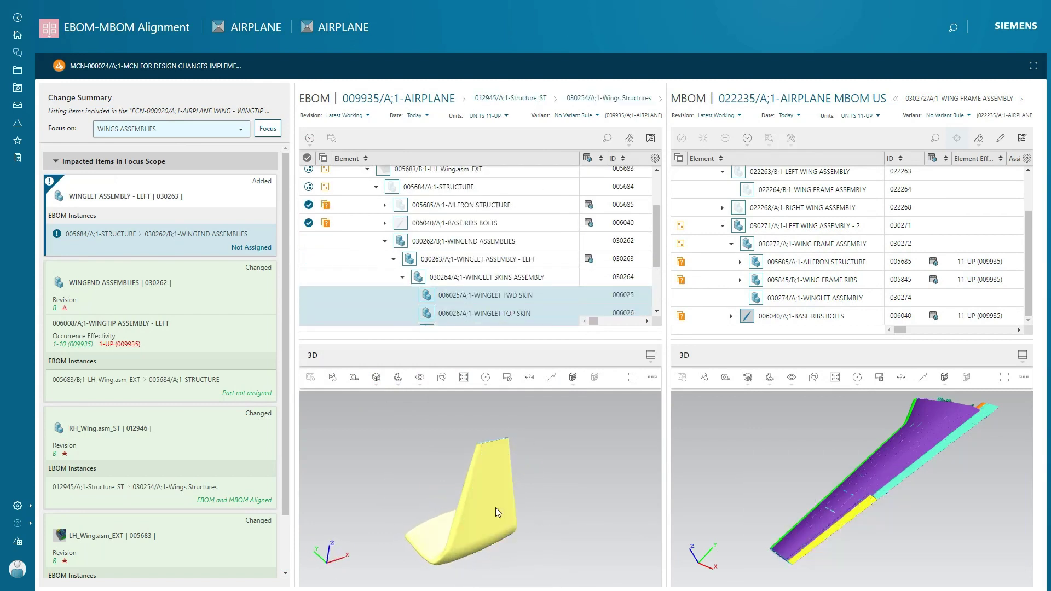
pyautogui.moveTo(527, 485); pyautogui.dragTo(495, 501)
pyautogui.scroll(3, 504, 507)
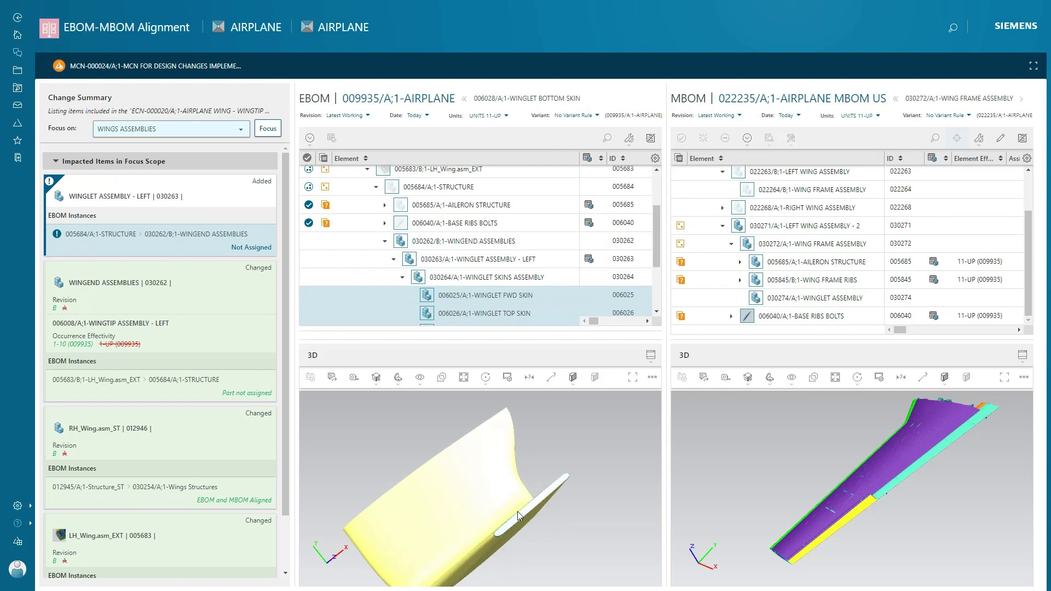
pyautogui.click(714, 297)
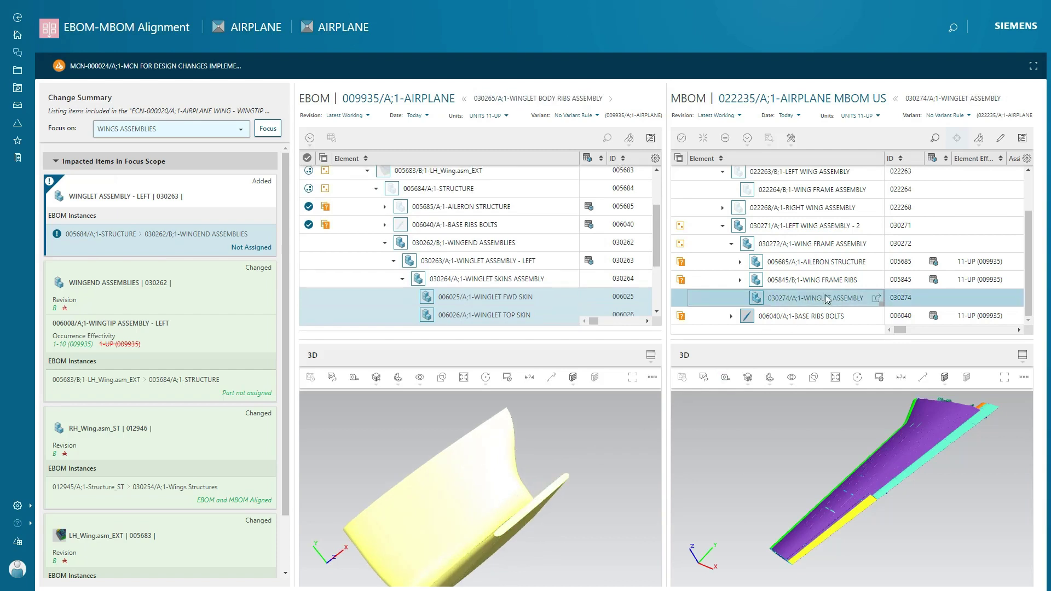
pyautogui.click(683, 139)
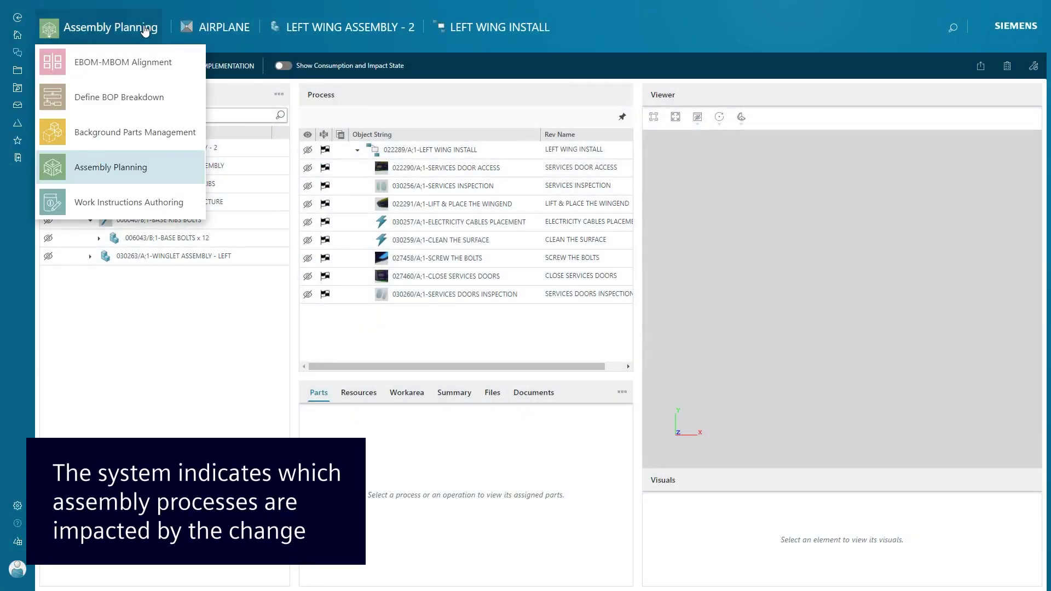
# Step: Show consumption and impact state and display LIFT & PLACE THE WINGEND in 3D
pyautogui.click(146, 30)
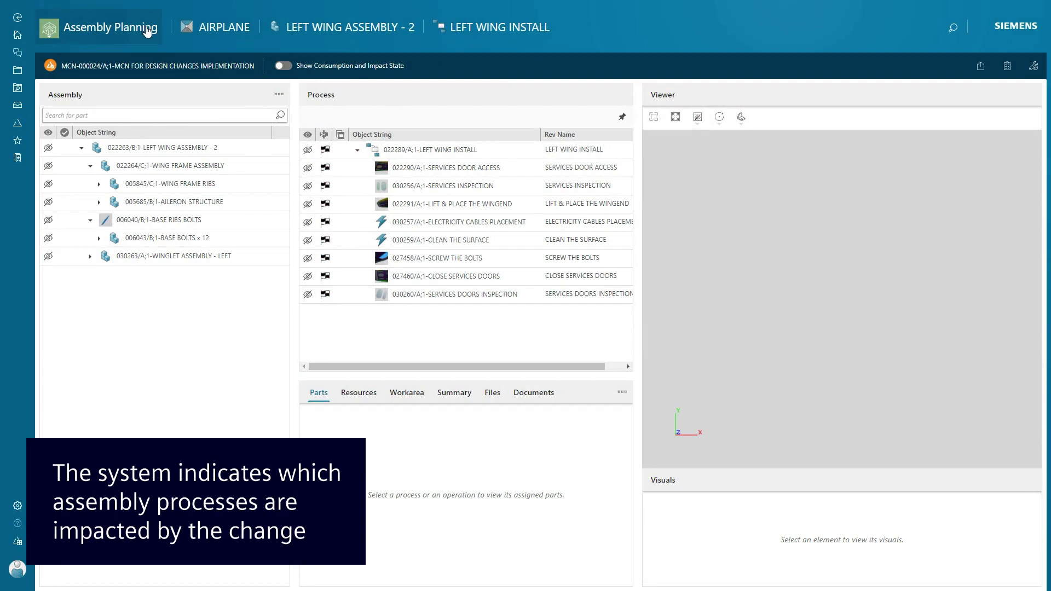
pyautogui.click(284, 66)
pyautogui.click(342, 204)
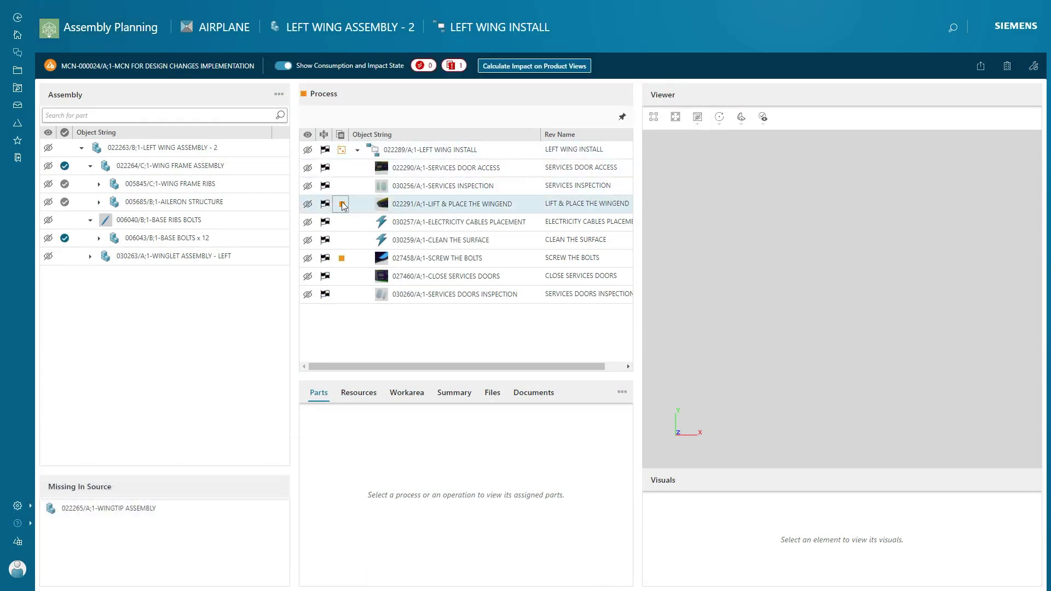
pyautogui.click(308, 204)
# Step: Orient the wing isometrically and highlight parts Missing In Source
pyautogui.moveTo(791, 413); pyautogui.dragTo(747, 252)
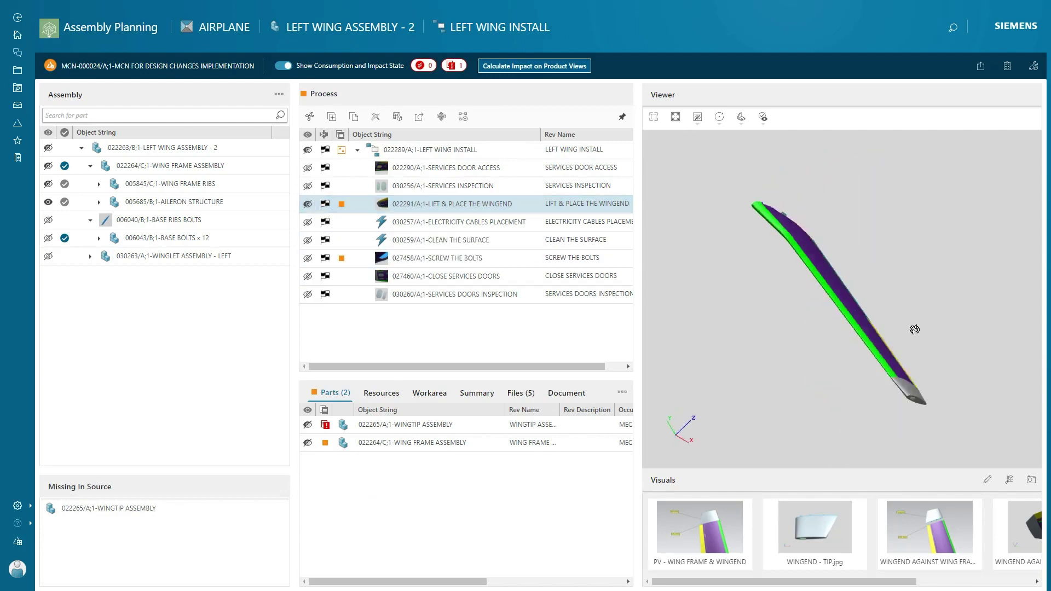
pyautogui.click(741, 117)
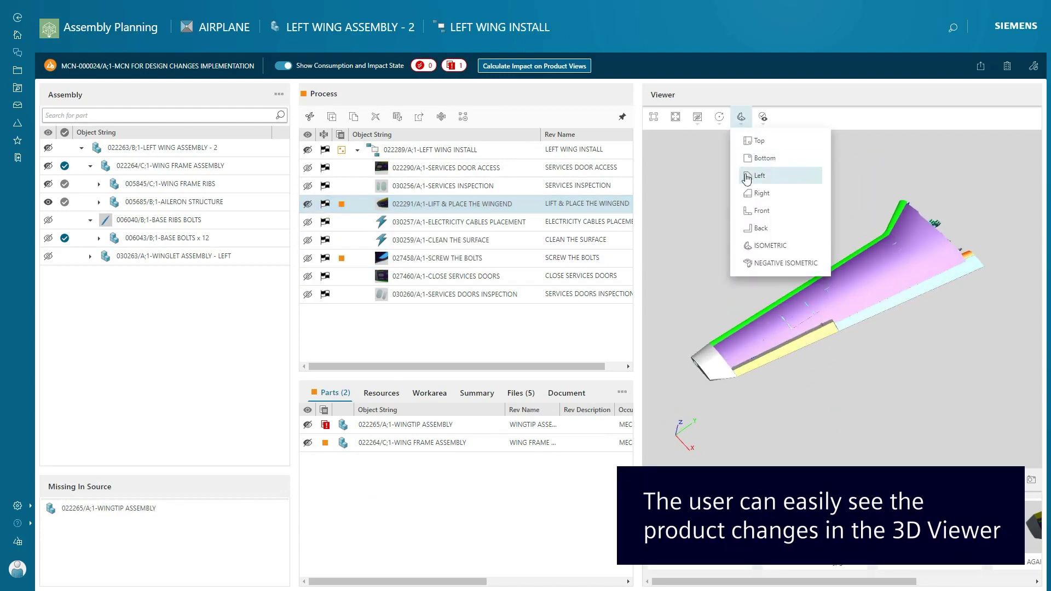
pyautogui.click(756, 244)
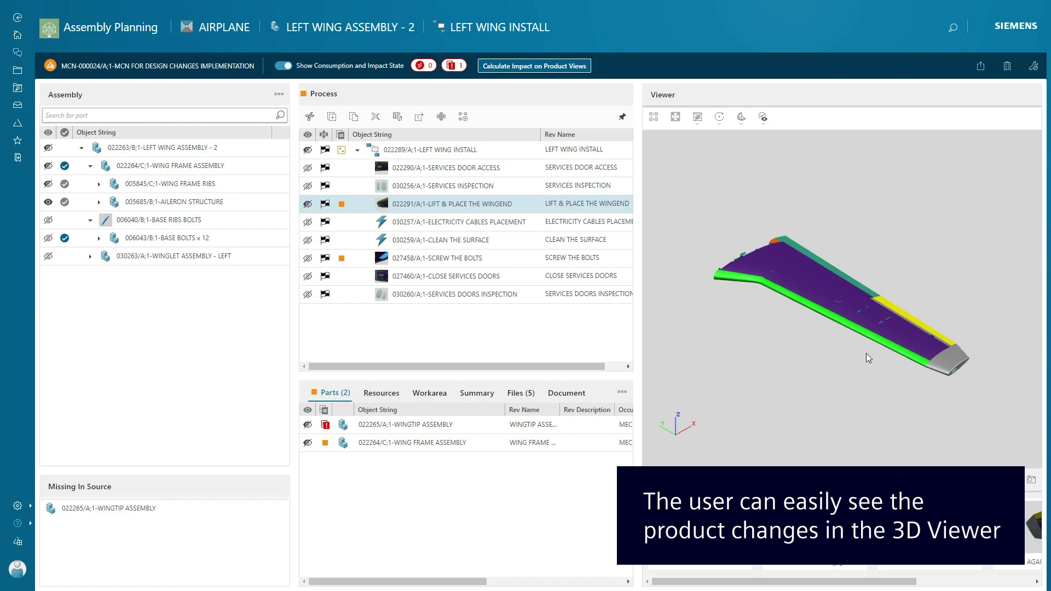
pyautogui.scroll(3, 867, 357)
pyautogui.click(763, 117)
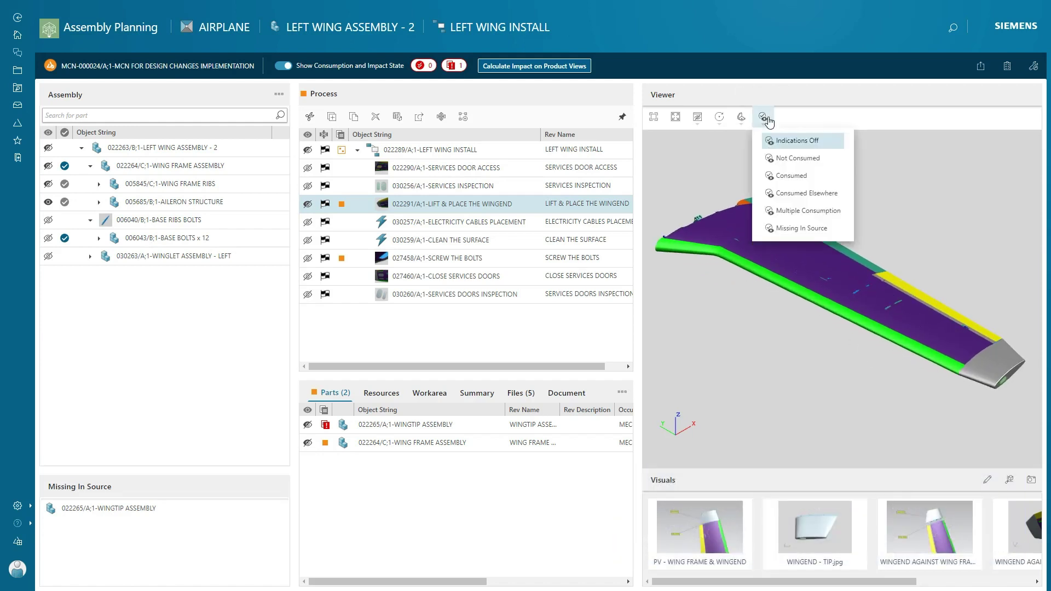
pyautogui.click(770, 228)
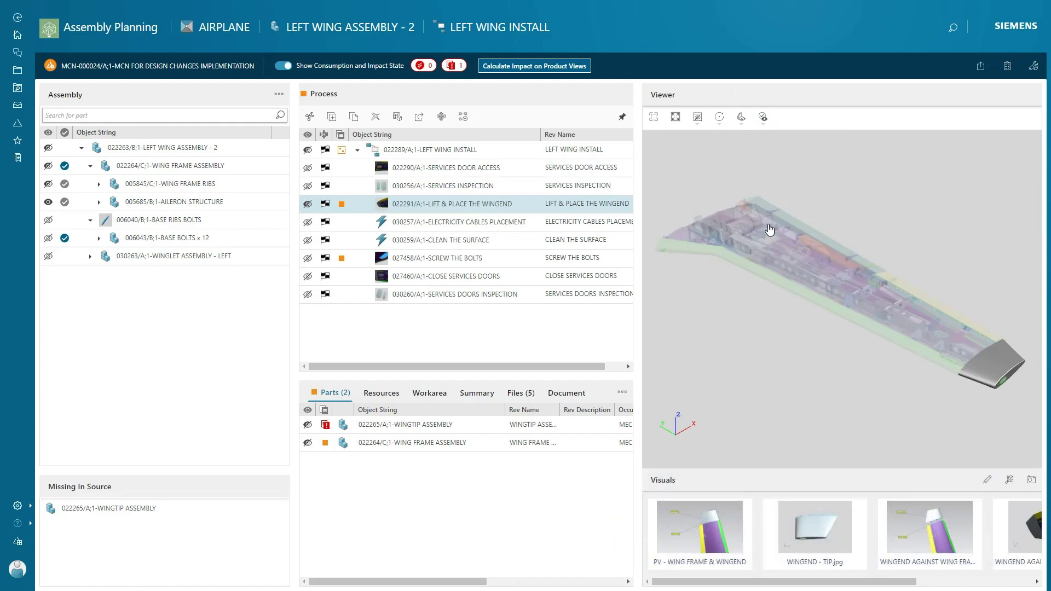
# Step: Unassign WINGTIP ASSEMBLY from the wingend operation and revise
pyautogui.click(444, 425)
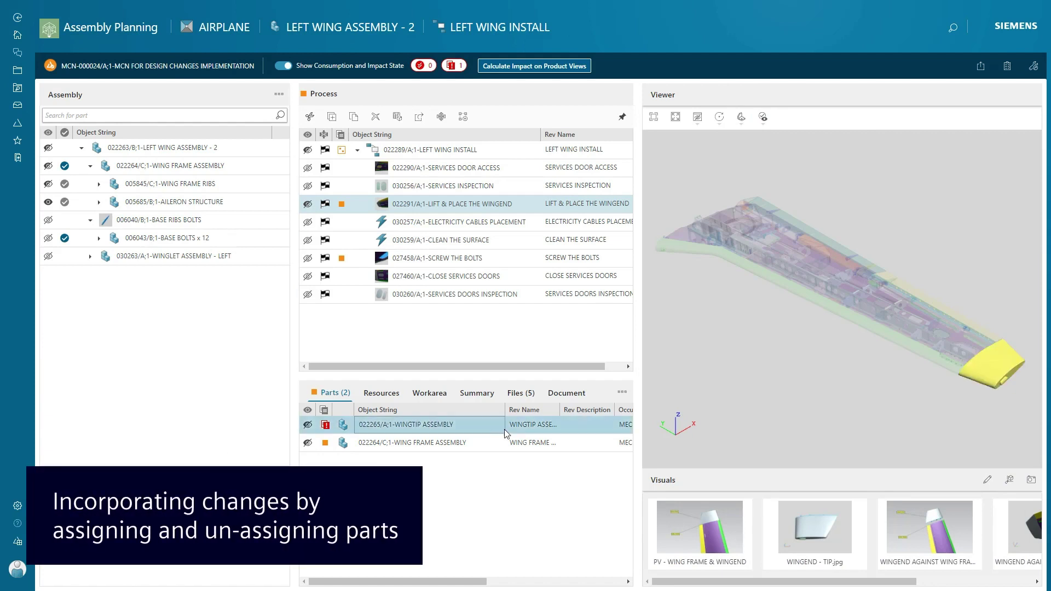
pyautogui.click(623, 392)
pyautogui.click(634, 438)
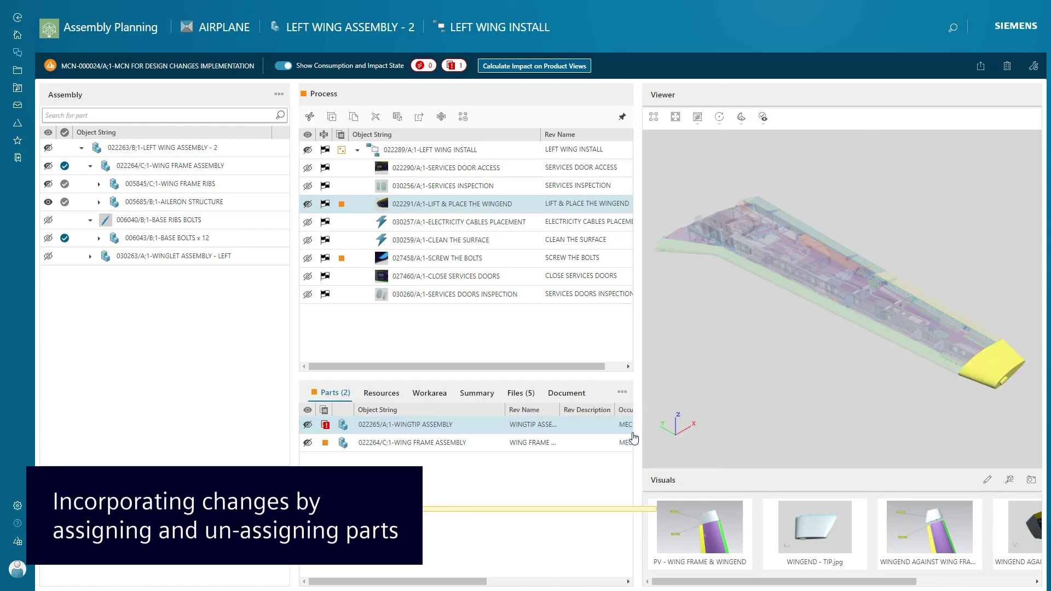
pyautogui.click(627, 497)
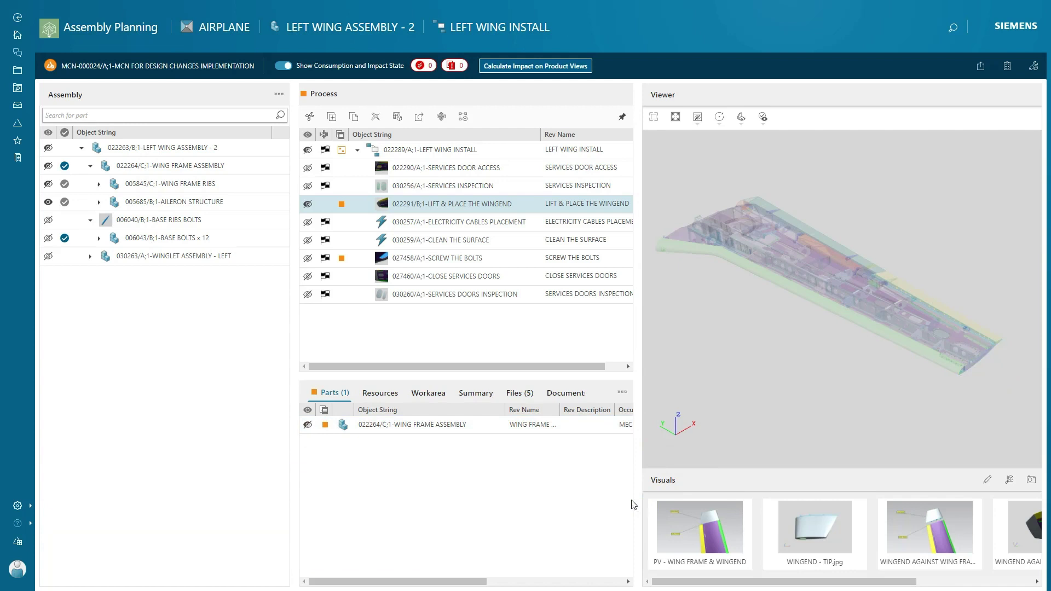
# Step: Colour the viewer by consumption state and assign WINGLET ASSEMBLY - LEFT to the operation
pyautogui.click(763, 117)
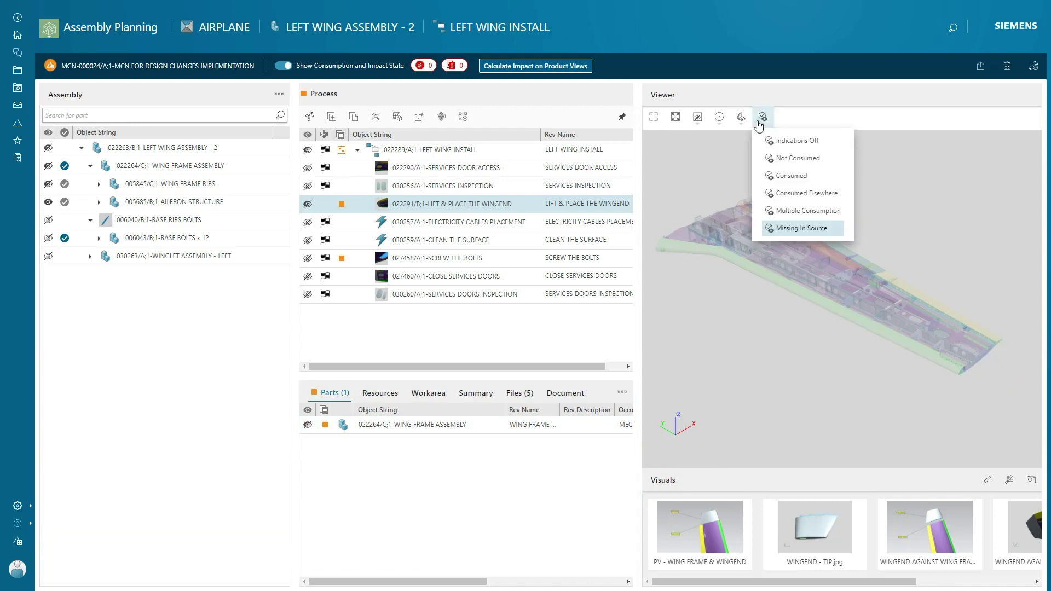
pyautogui.click(777, 173)
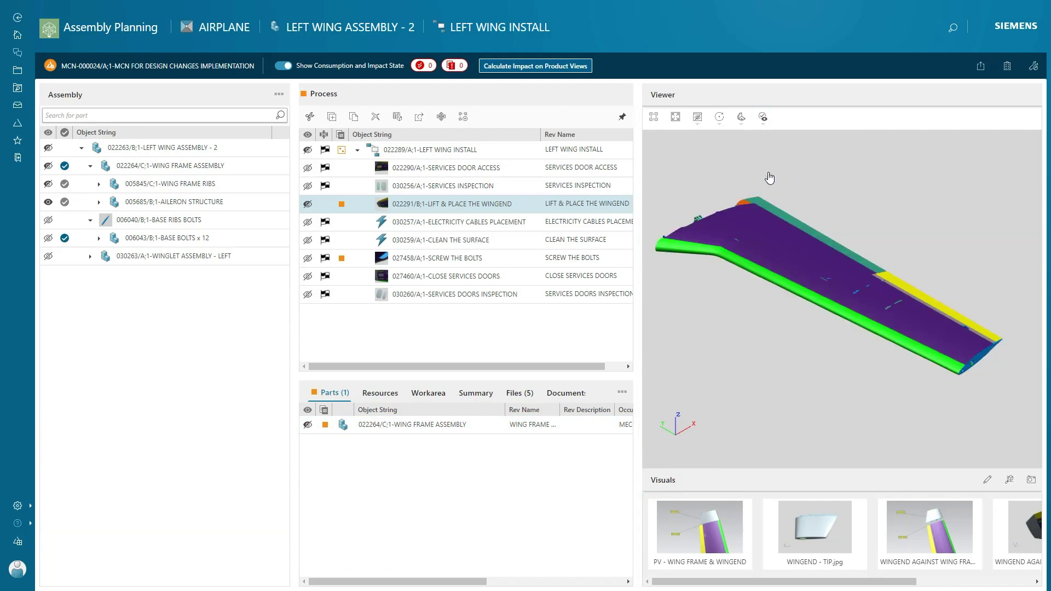
pyautogui.click(49, 257)
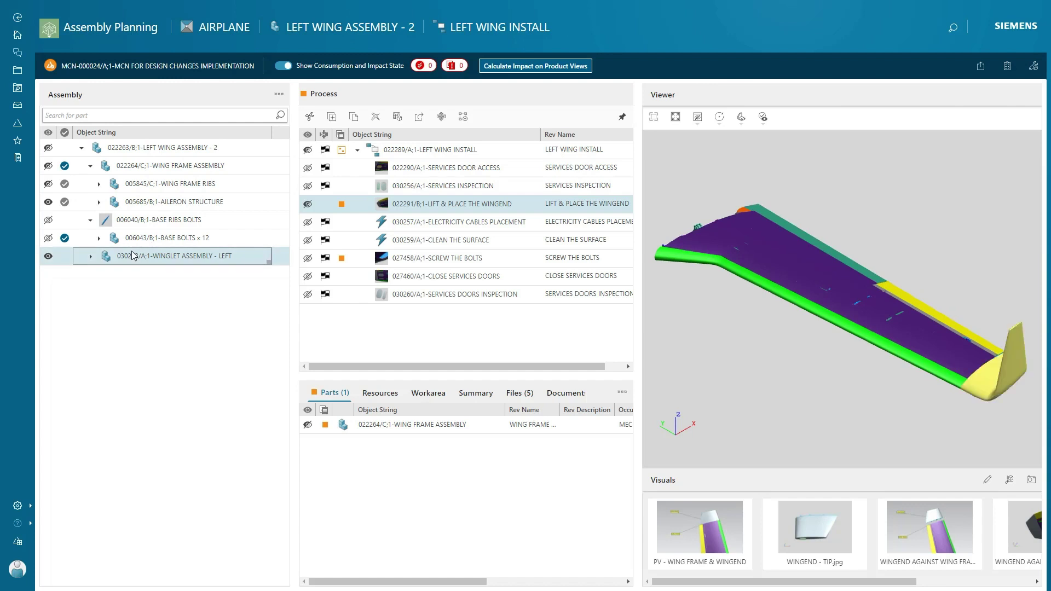
pyautogui.moveTo(132, 256); pyautogui.dragTo(371, 499)
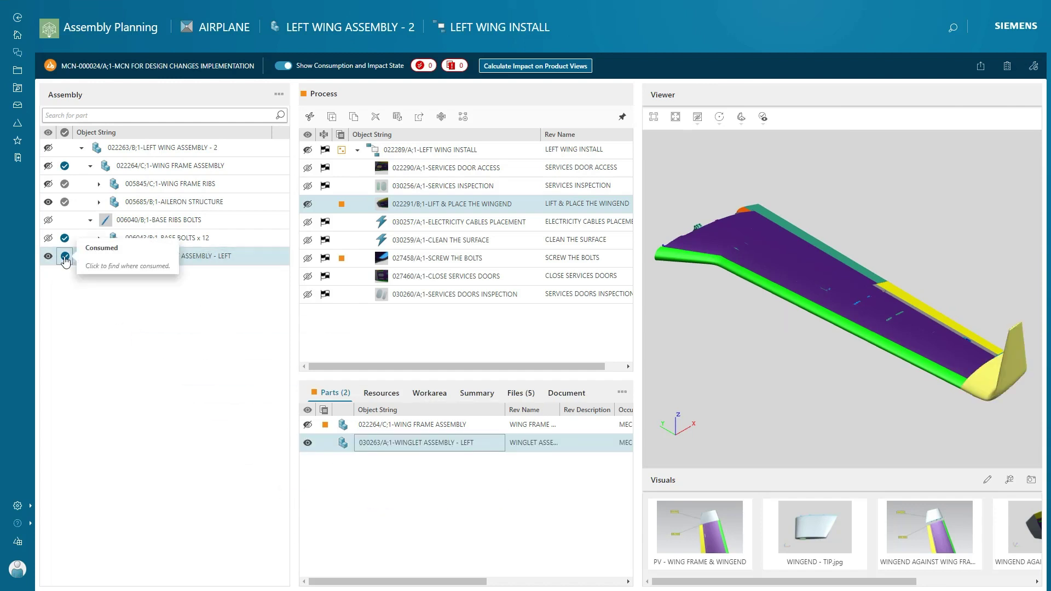
# Step: Assign Electric Screw Driver S from Screw Drivers Equipment to SCREW THE BOLTS, and revise
pyautogui.click(419, 258)
pyautogui.click(380, 395)
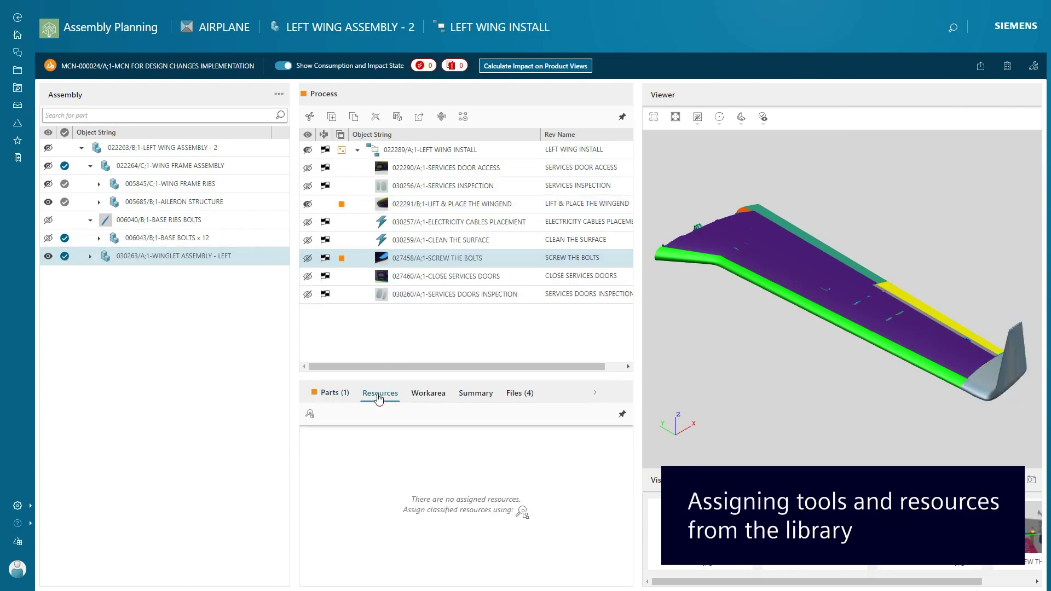
pyautogui.click(309, 418)
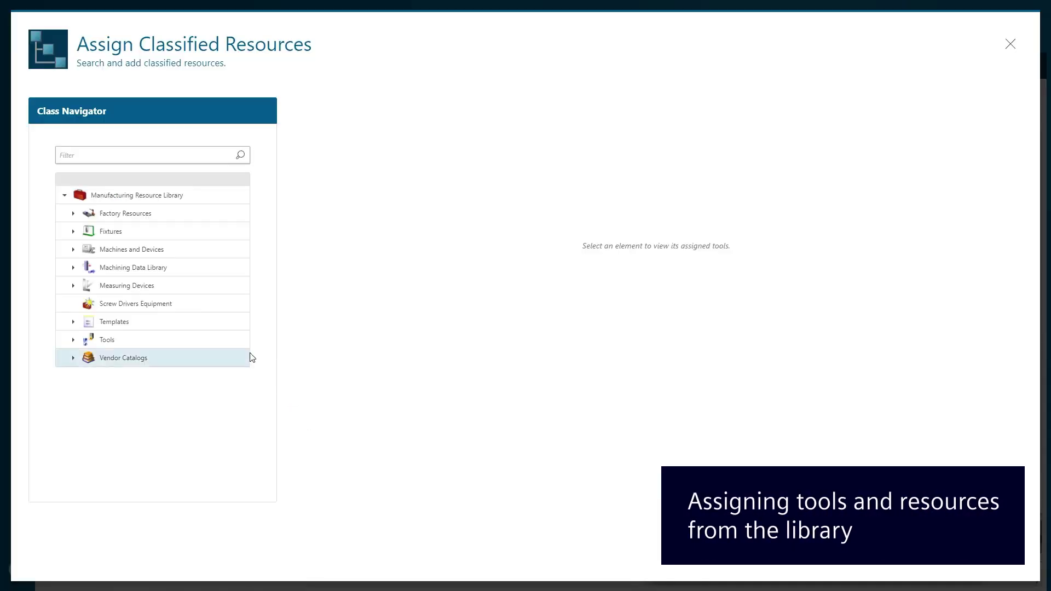
pyautogui.click(197, 306)
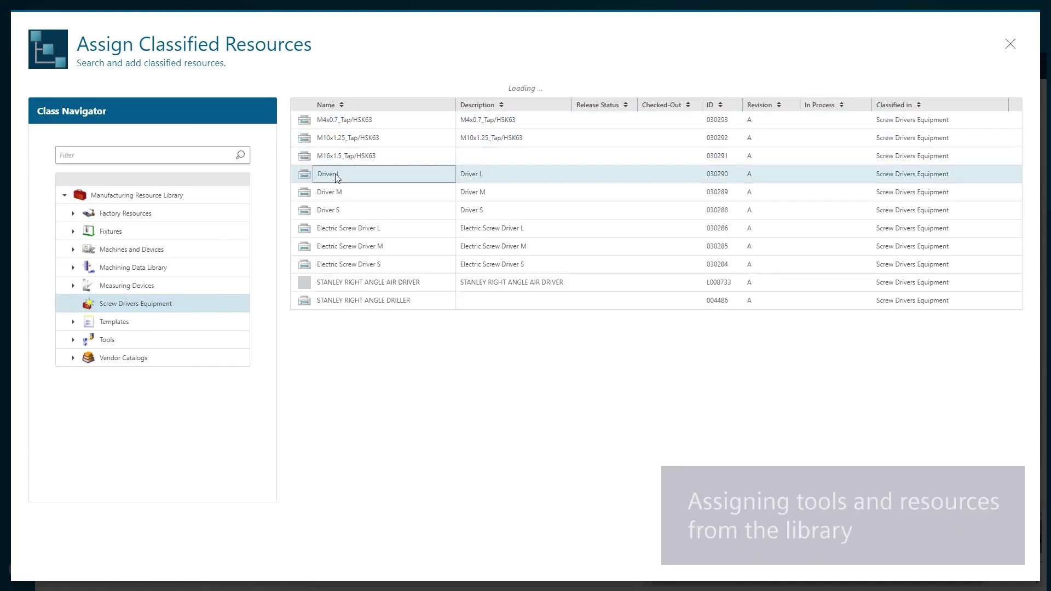
pyautogui.click(358, 265)
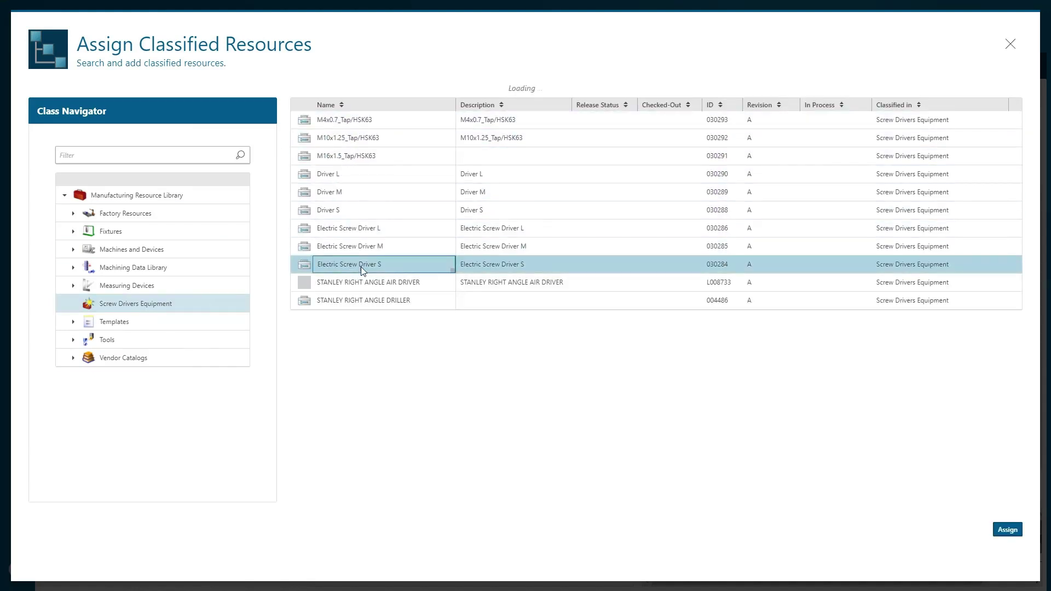
pyautogui.click(1003, 531)
pyautogui.click(629, 497)
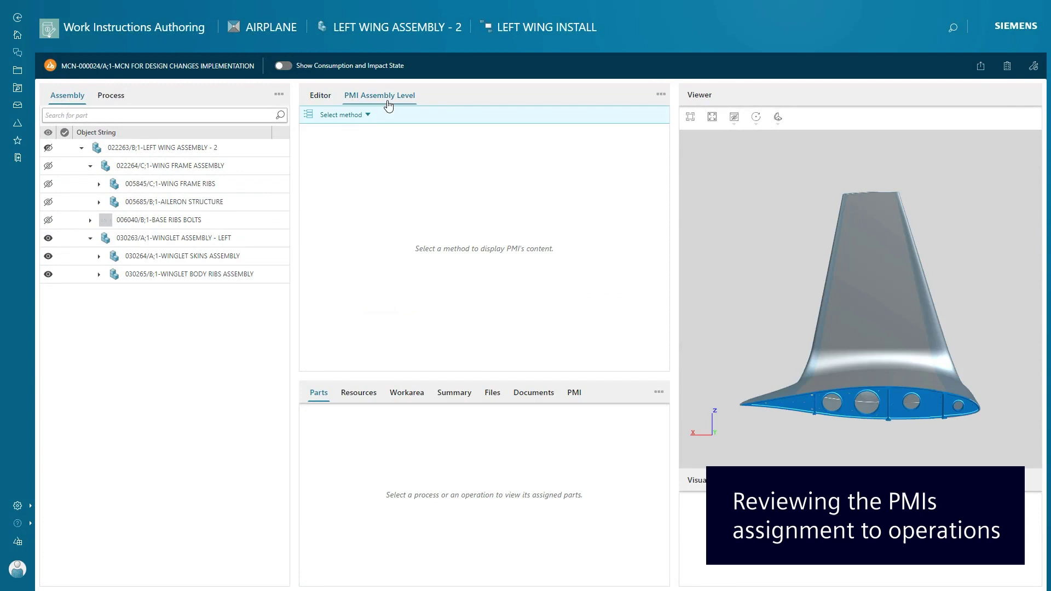
# Step: List PMIs by loaded assembly and show Label (2) with its bolts and nut, zoomed in
pyautogui.click(369, 116)
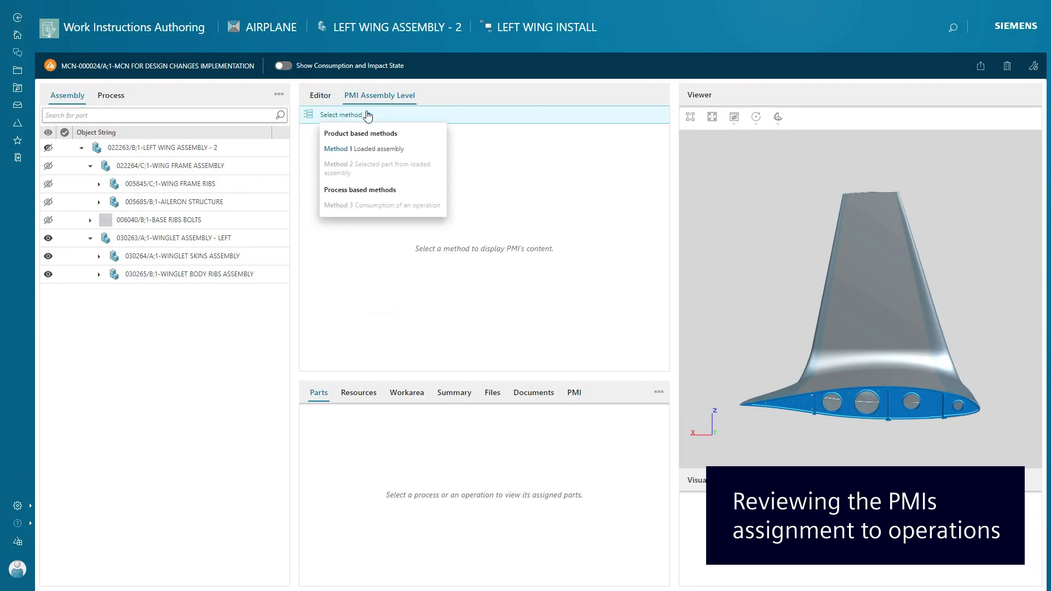
pyautogui.click(369, 150)
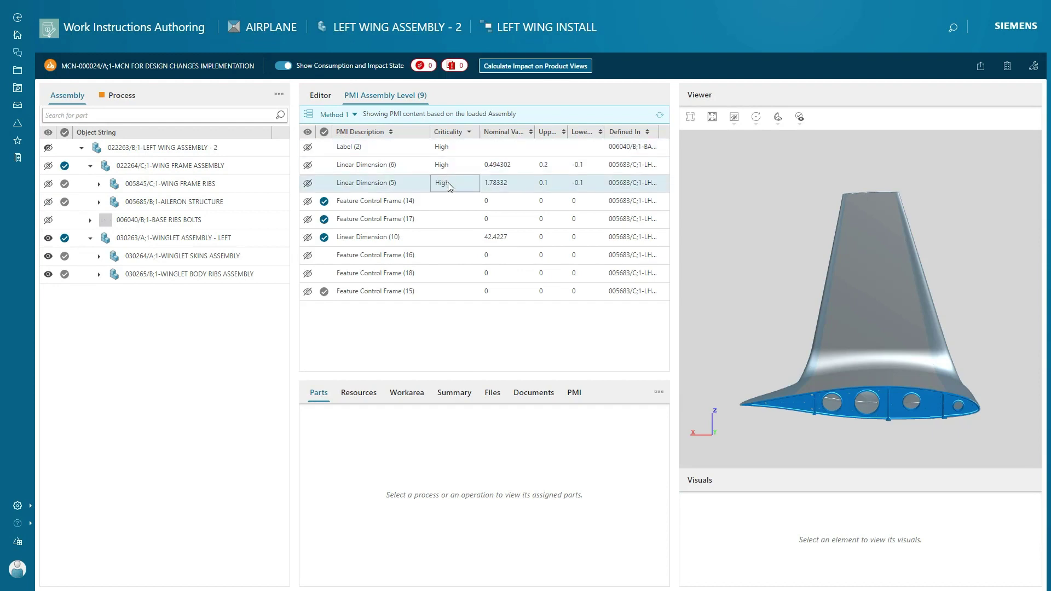
pyautogui.click(422, 147)
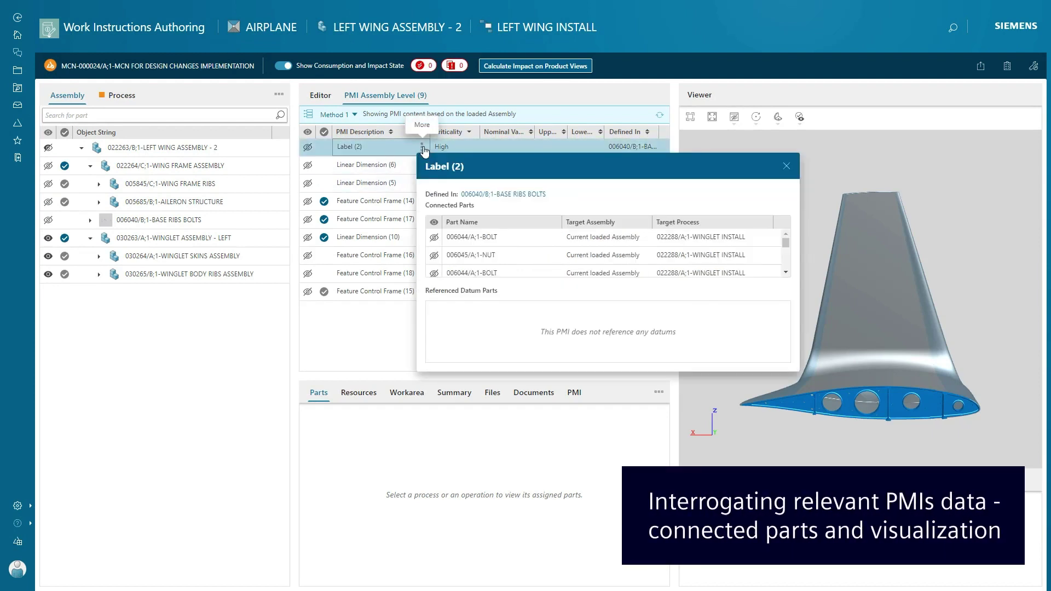
pyautogui.click(434, 237)
pyautogui.click(435, 256)
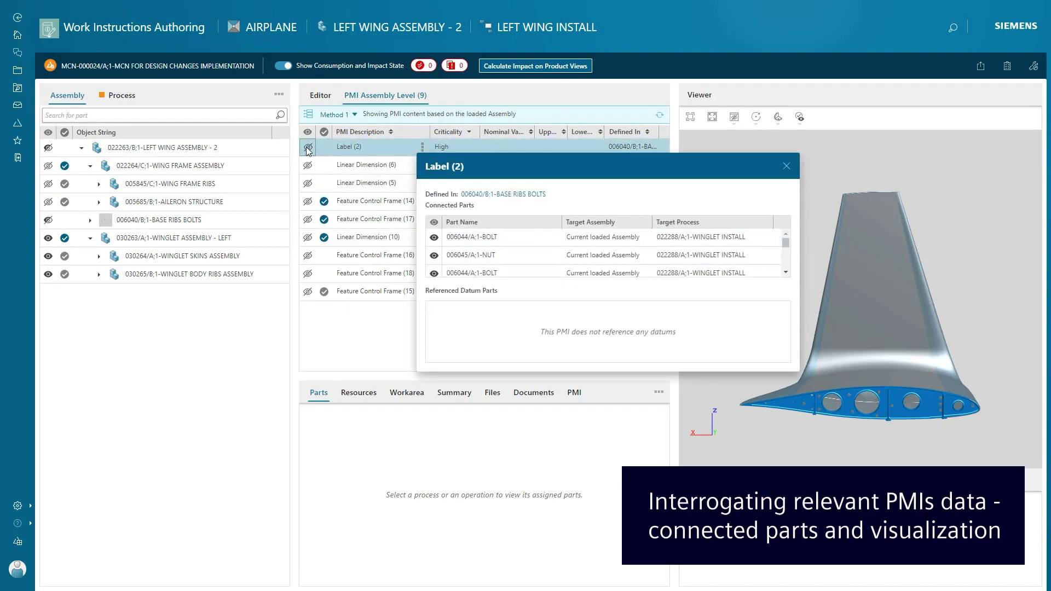
pyautogui.click(786, 166)
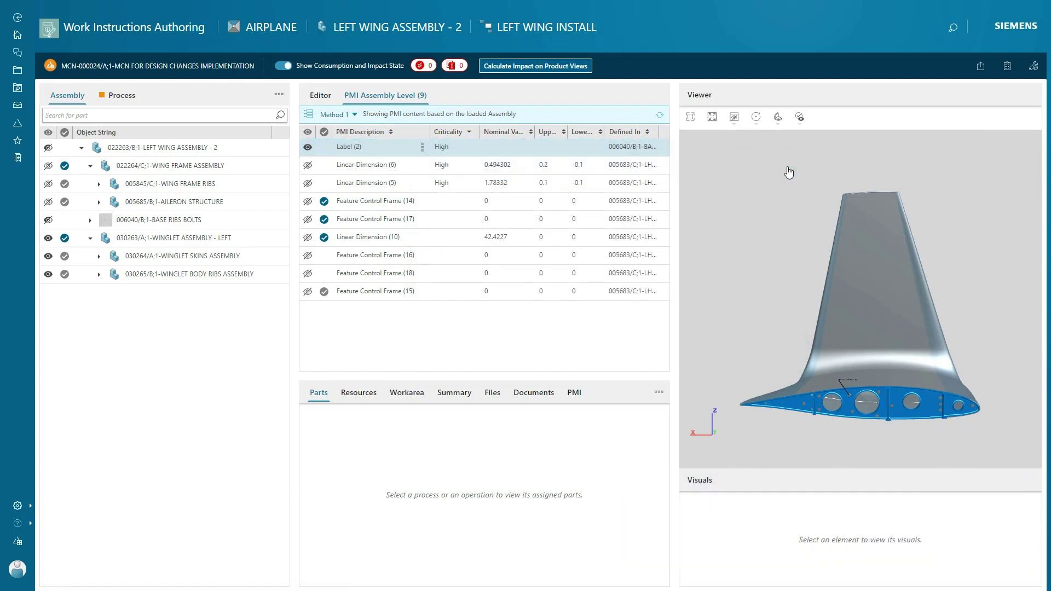
pyautogui.click(691, 117)
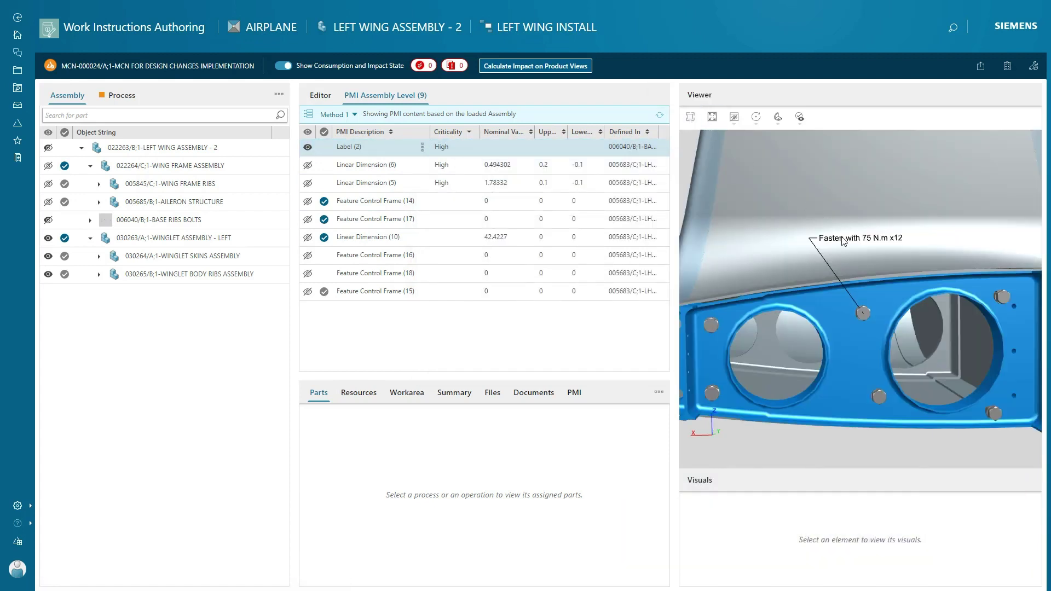
pyautogui.moveTo(829, 352)
pyautogui.mouseDown()
pyautogui.moveTo(753, 372)
pyautogui.moveTo(781, 349)
pyautogui.mouseUp()
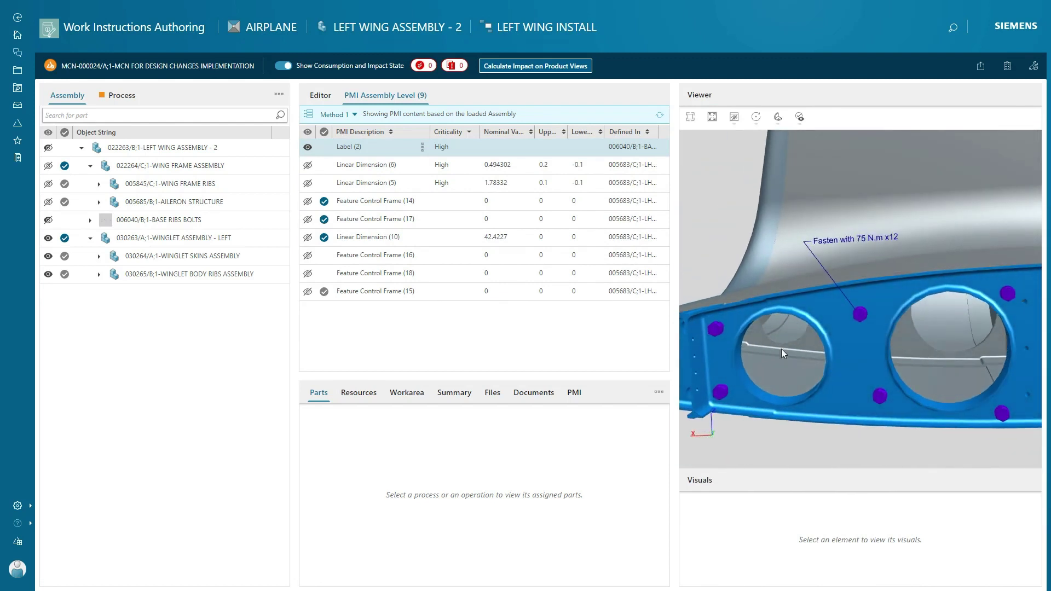
# Step: Assign the Label (2) PMI to SCREW THE BOLTS and capture a 2D image
pyautogui.click(129, 97)
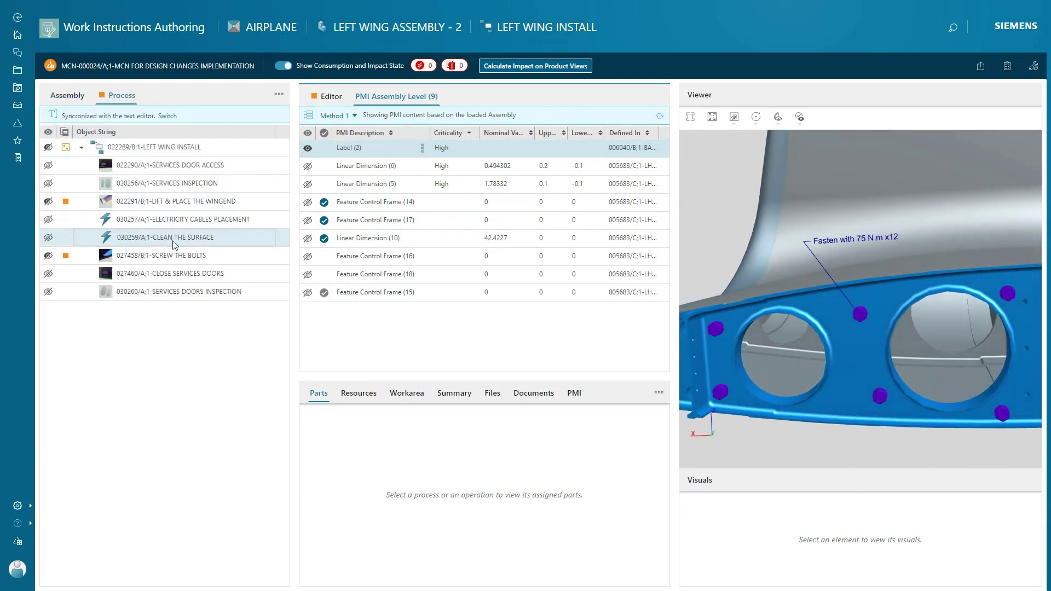
pyautogui.click(164, 255)
pyautogui.click(618, 395)
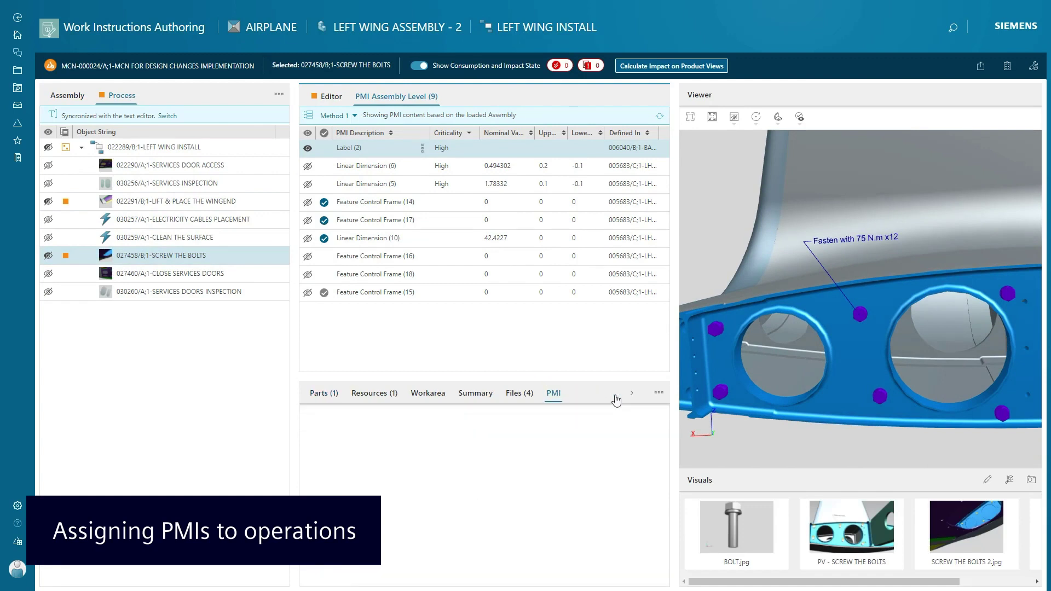
pyautogui.moveTo(421, 148); pyautogui.dragTo(428, 431)
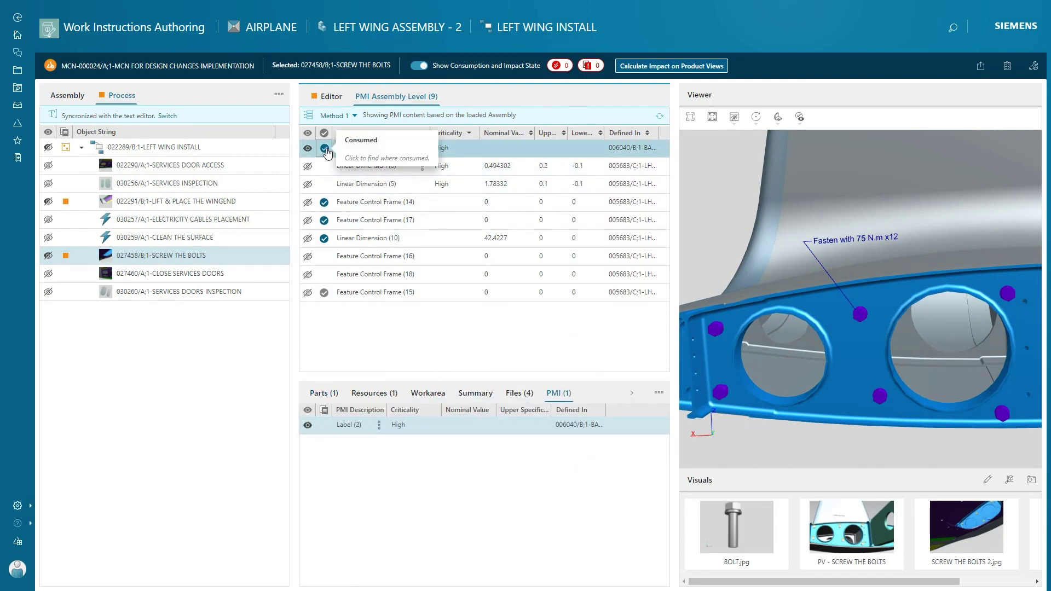
pyautogui.click(1033, 482)
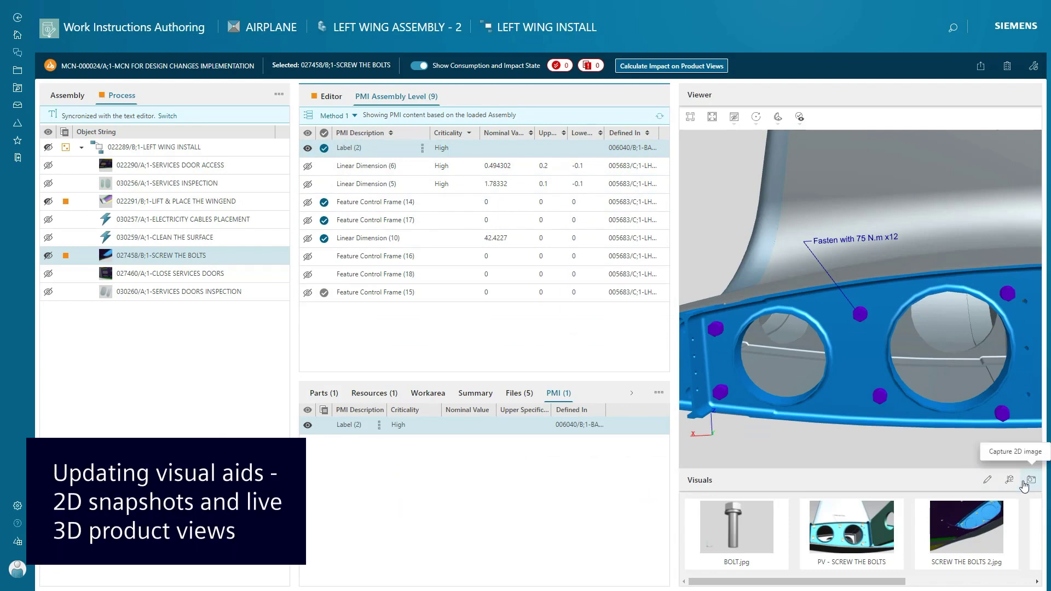
pyautogui.moveTo(778, 580); pyautogui.dragTo(933, 537)
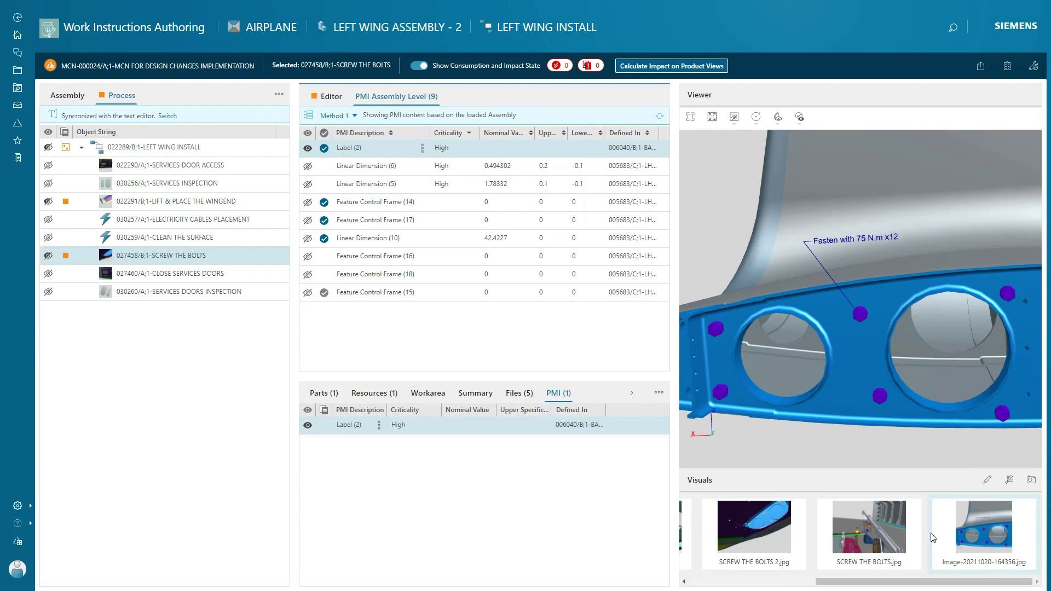
# Step: Rename the captured image to FASTEN BOLTS PMI
pyautogui.click(1014, 562)
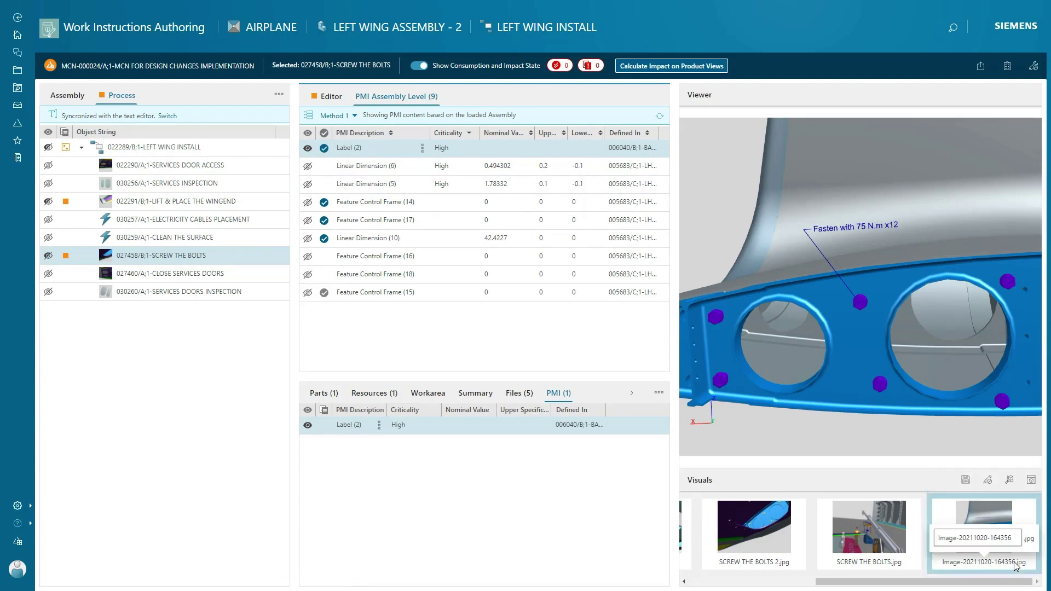
pyautogui.click(1014, 562)
pyautogui.write('FASTEN BOLTS PMI')
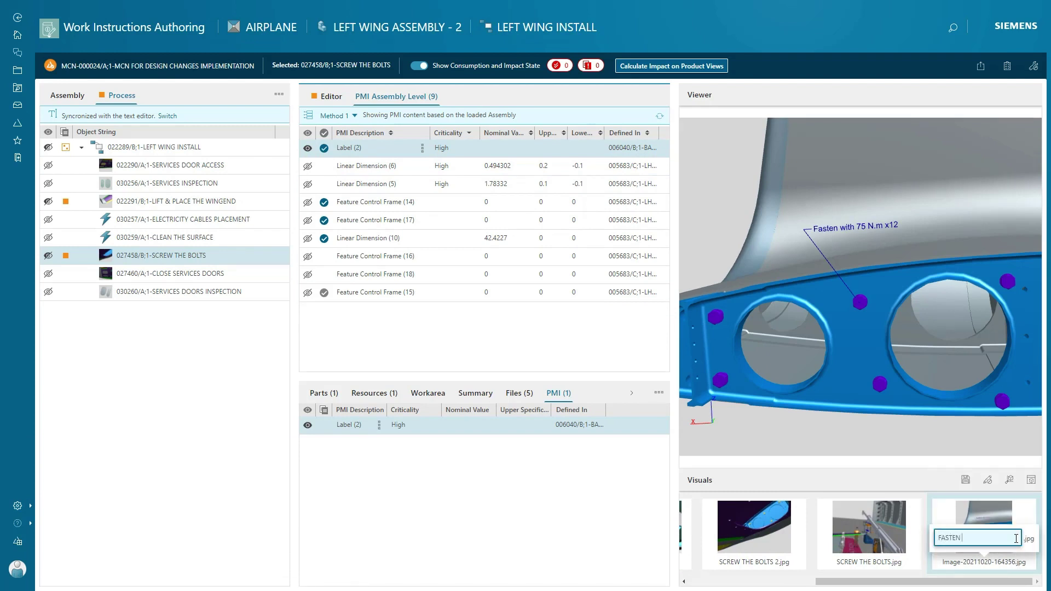
pyautogui.click(968, 483)
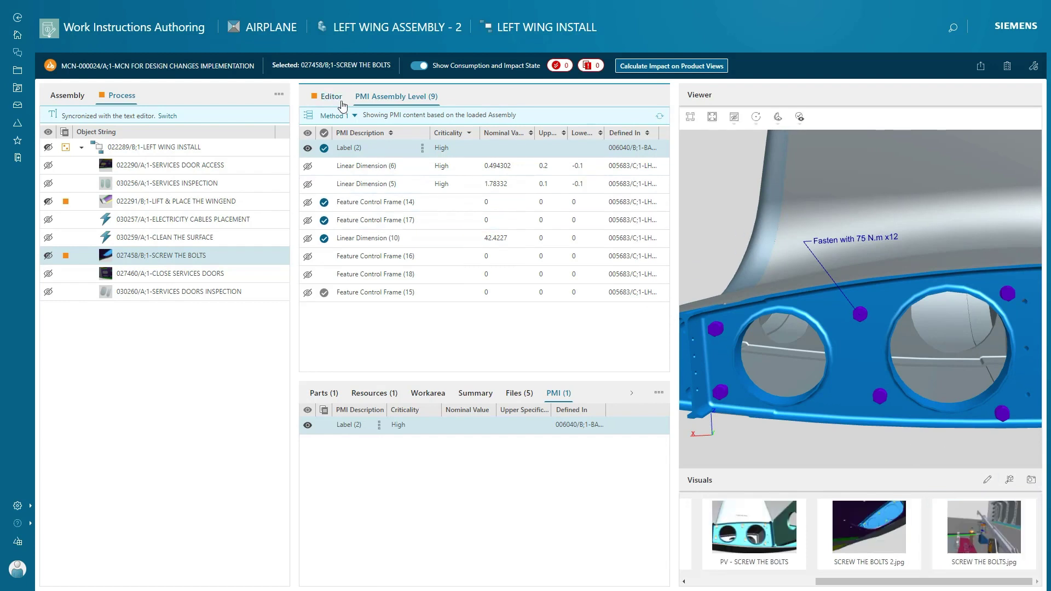
# Step: Link the torque wrench wording to the Pneumatic Torque Wrench, reference FASTEN BOLTS PMI.jpg, and save
pyautogui.click(331, 97)
pyautogui.moveTo(387, 301); pyautogui.dragTo(310, 303)
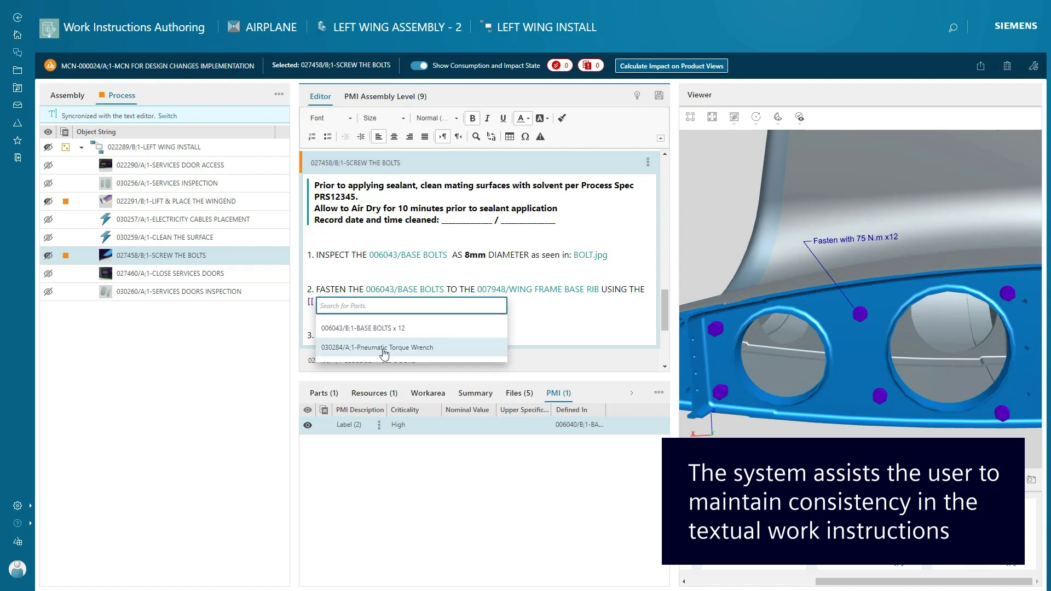
pyautogui.click(384, 348)
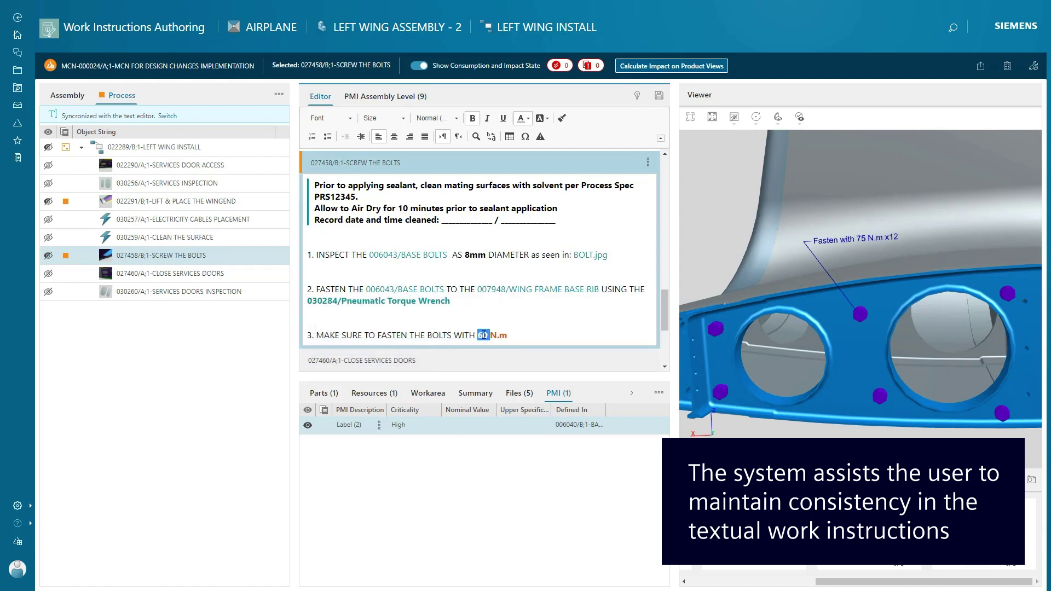
pyautogui.write('75{')
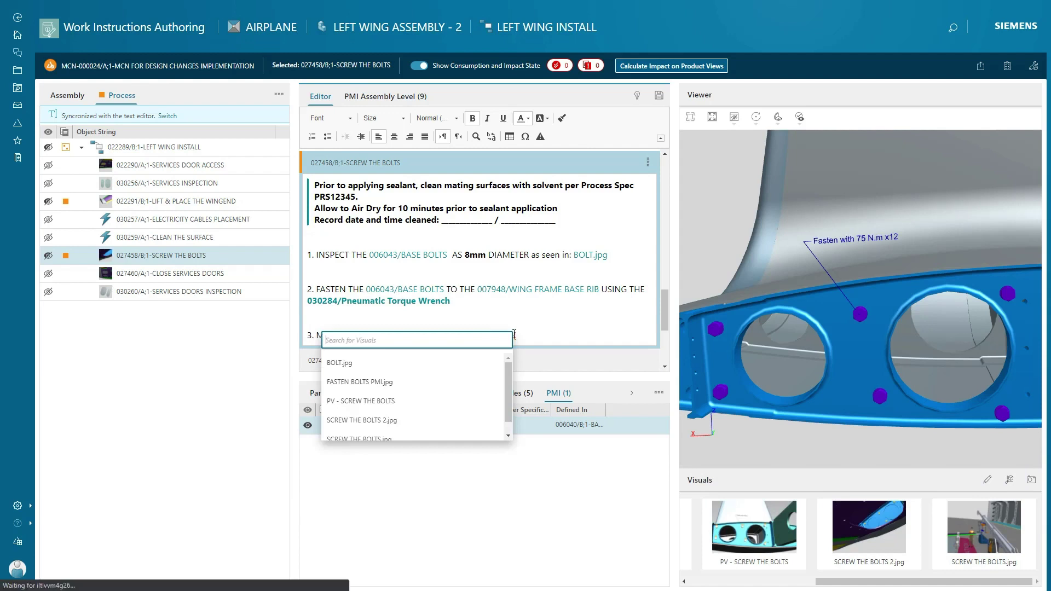
pyautogui.write('PMI')
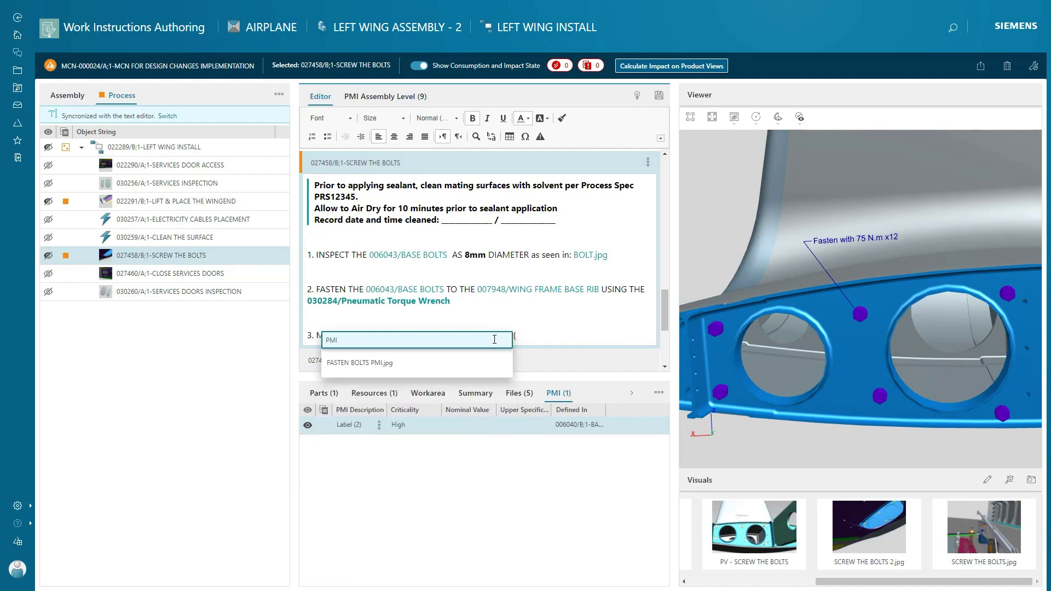
pyautogui.click(474, 363)
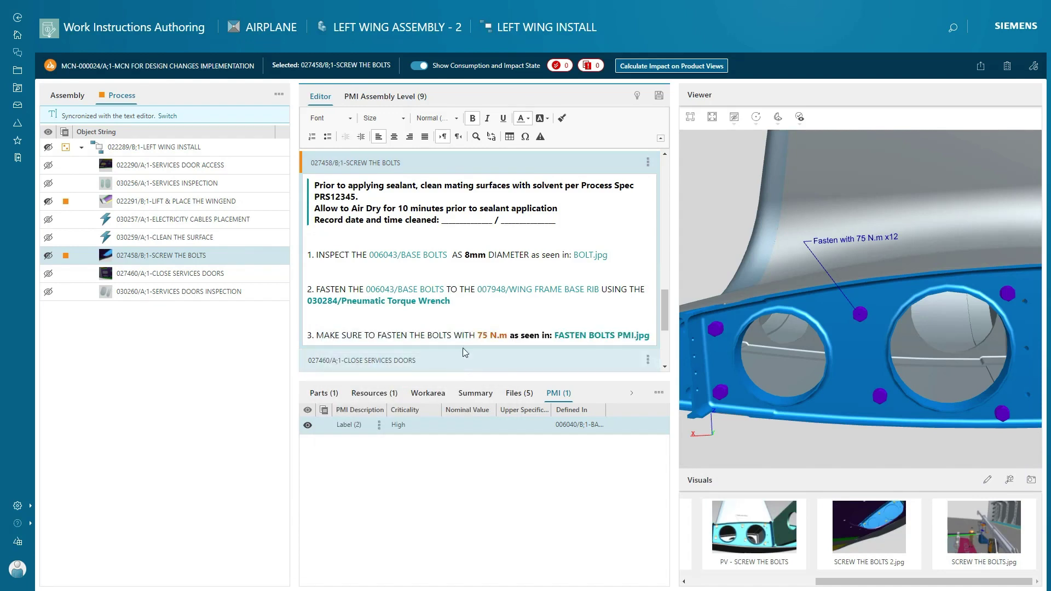
pyautogui.click(659, 97)
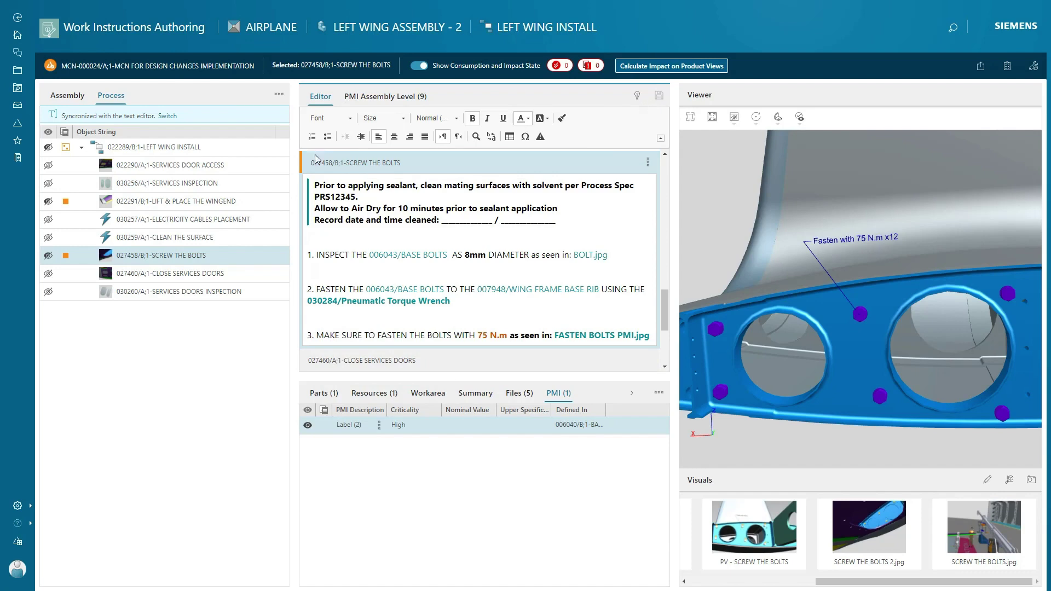
# Step: Calculate the product-view impact from the LIFT & PLACE THE WINGEND step
pyautogui.click(177, 202)
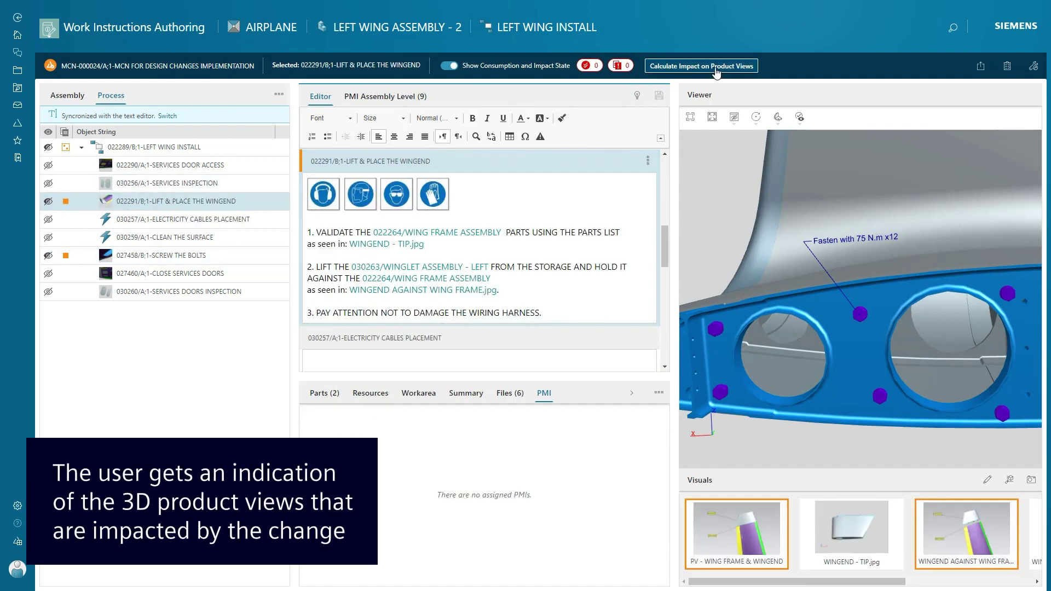
pyautogui.click(716, 69)
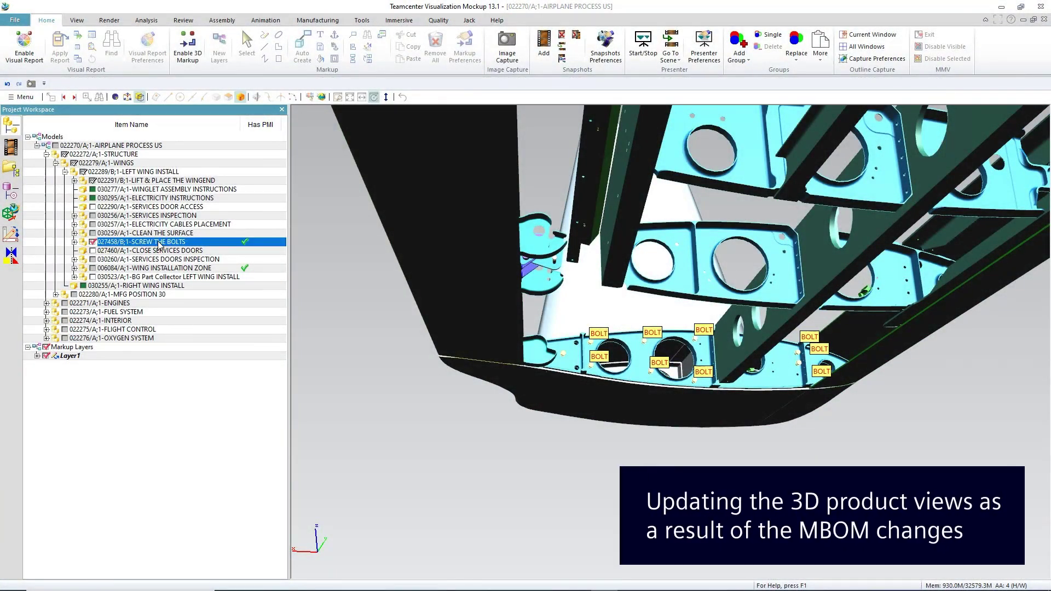
pyautogui.scroll(-5, 600, 351)
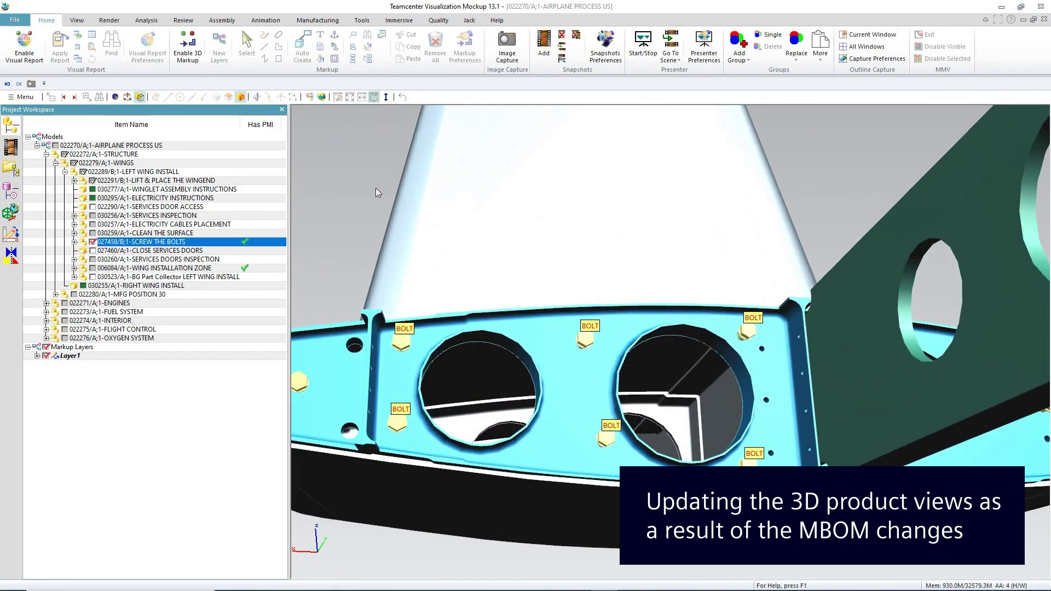
# Step: Show the SCREW THE BOLTS PMI with its 75 N.m note and bring up the snapshot's actions
pyautogui.rightClick(247, 242)
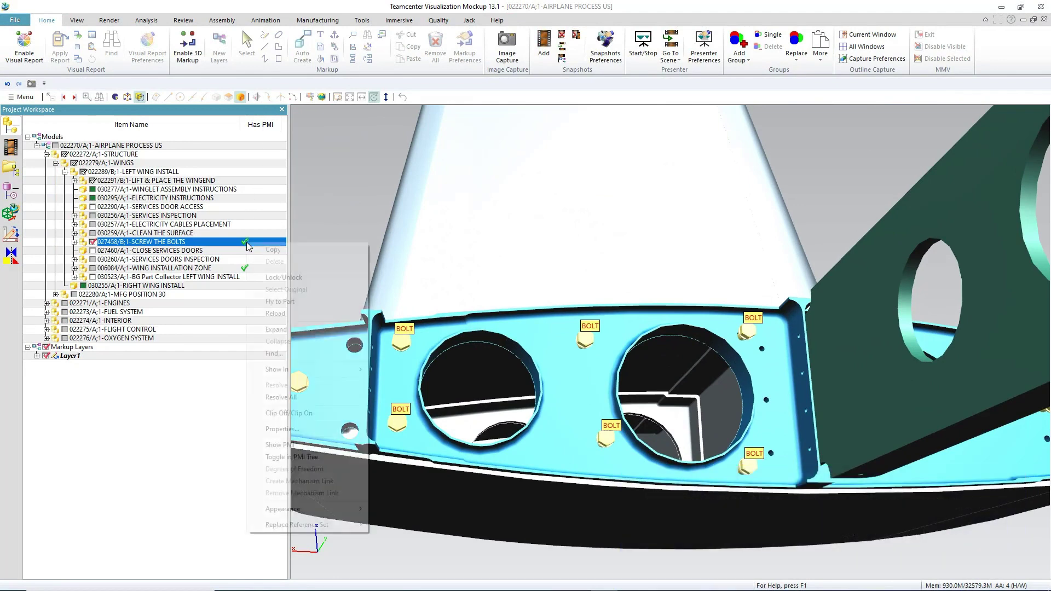
pyautogui.click(274, 444)
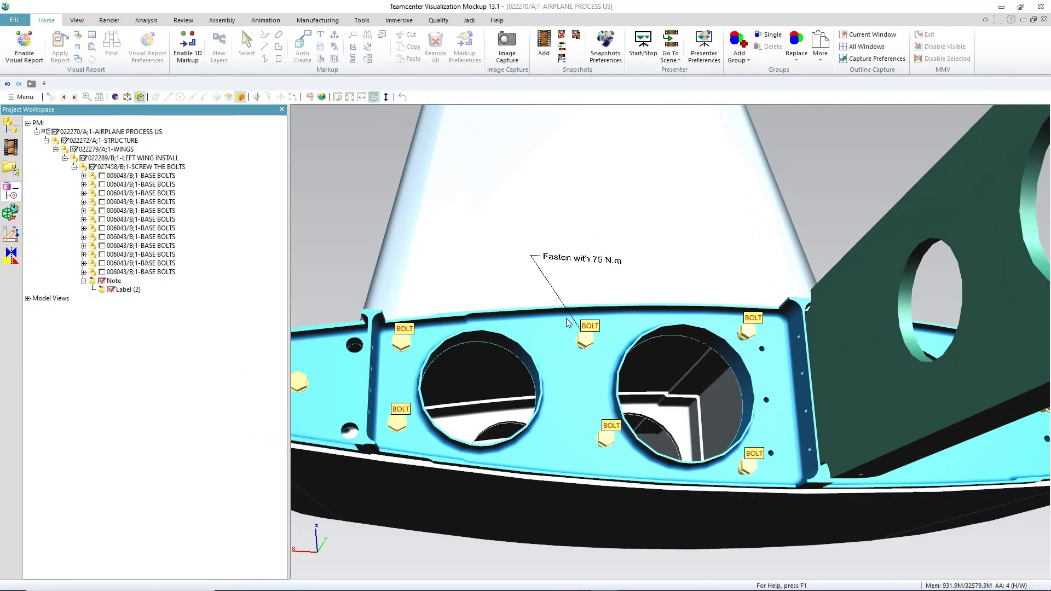
pyautogui.scroll(-2, 567, 322)
pyautogui.click(11, 147)
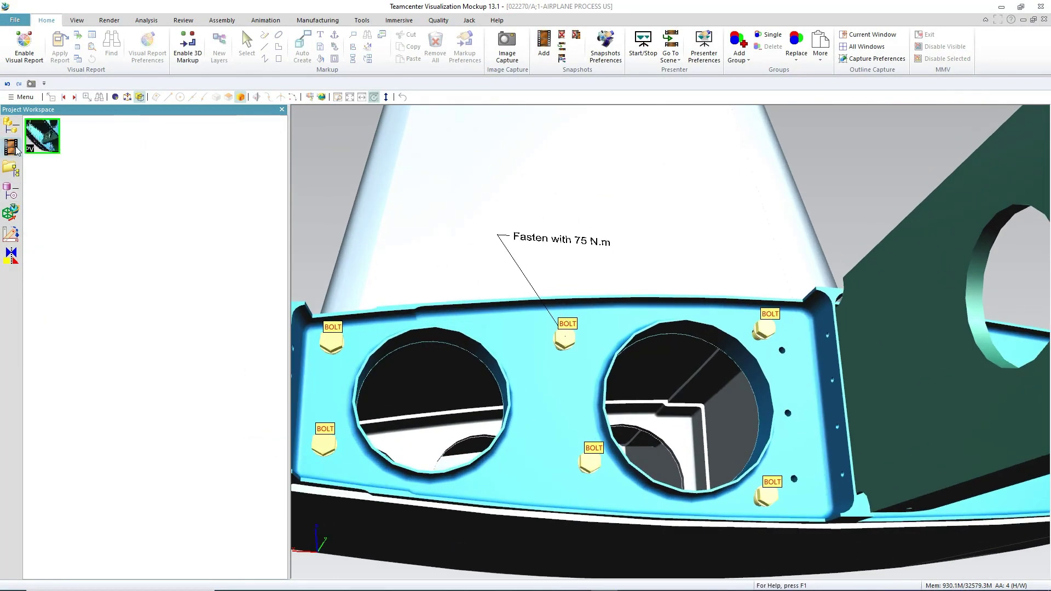
pyautogui.rightClick(46, 146)
# Step: Update the SCREW THE BOLTS snapshot, then show the BG Part Collector LEFT WING INSTALL cables
pyautogui.click(106, 216)
pyautogui.click(14, 132)
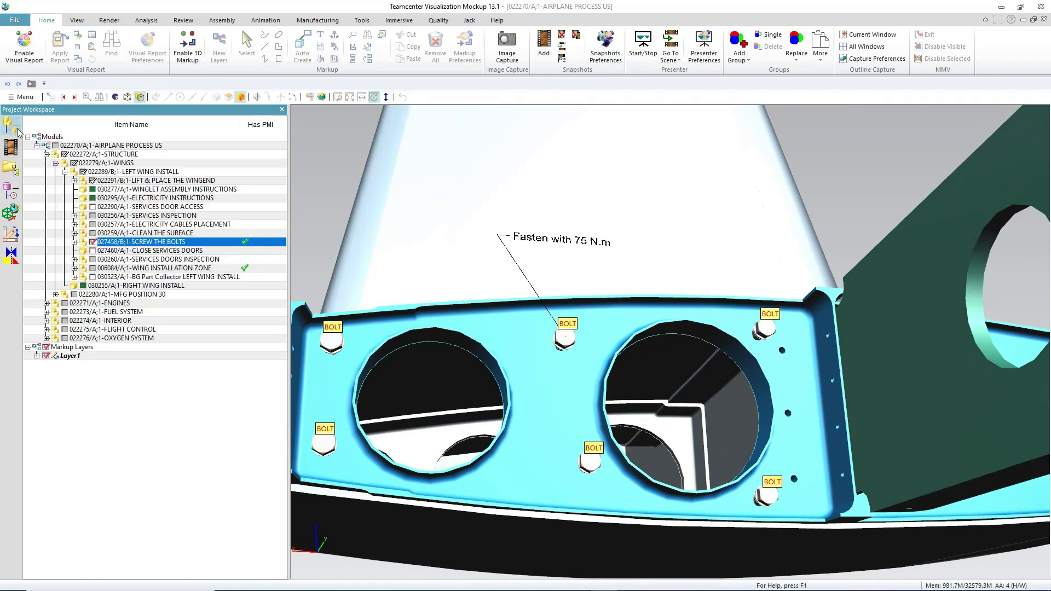
pyautogui.moveTo(834, 511); pyautogui.dragTo(609, 496)
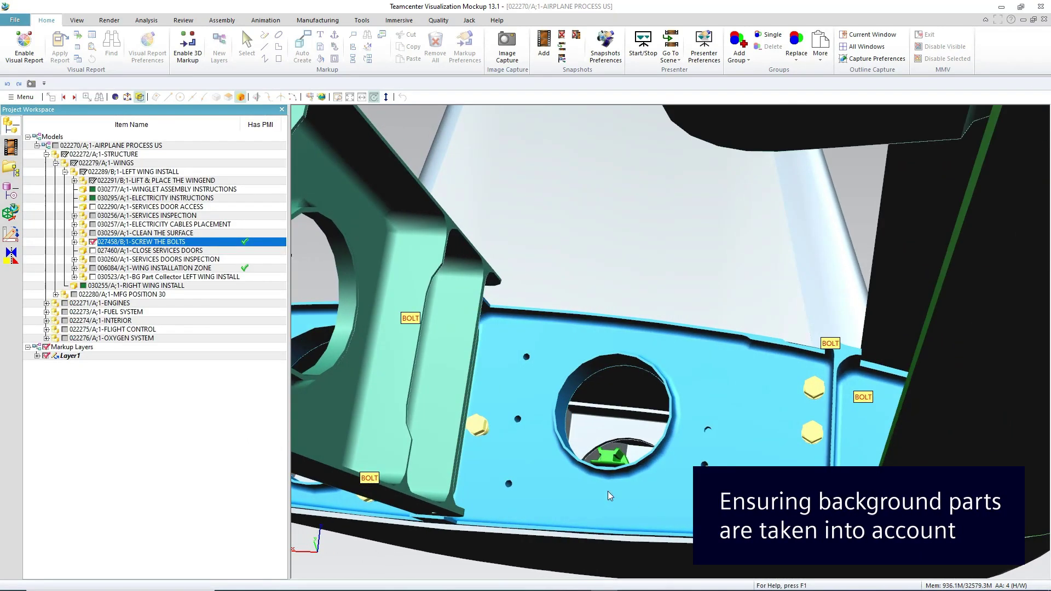
pyautogui.click(210, 277)
pyautogui.click(93, 278)
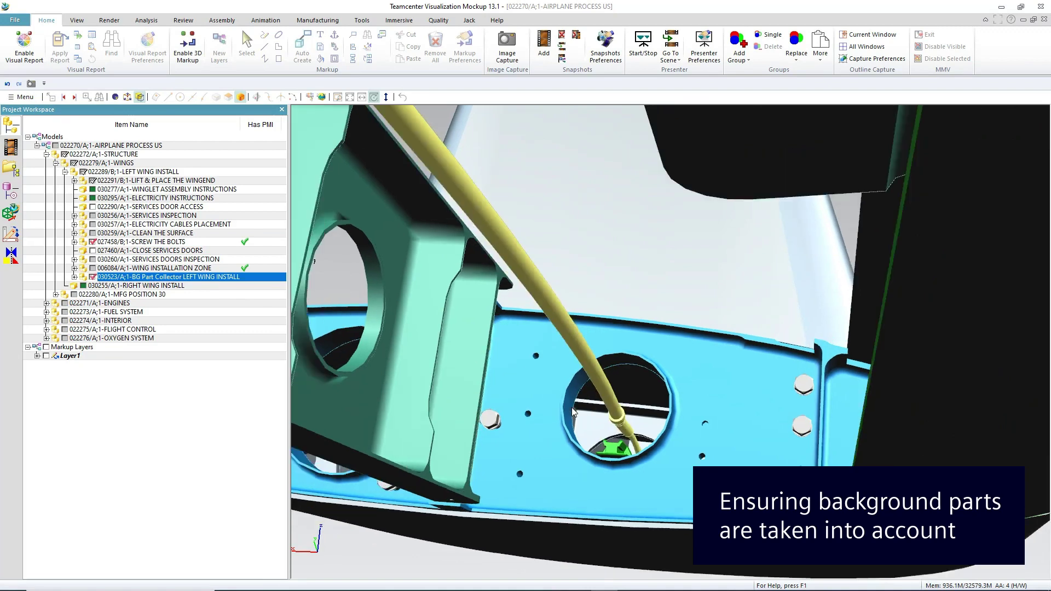
pyautogui.scroll(-3, 572, 408)
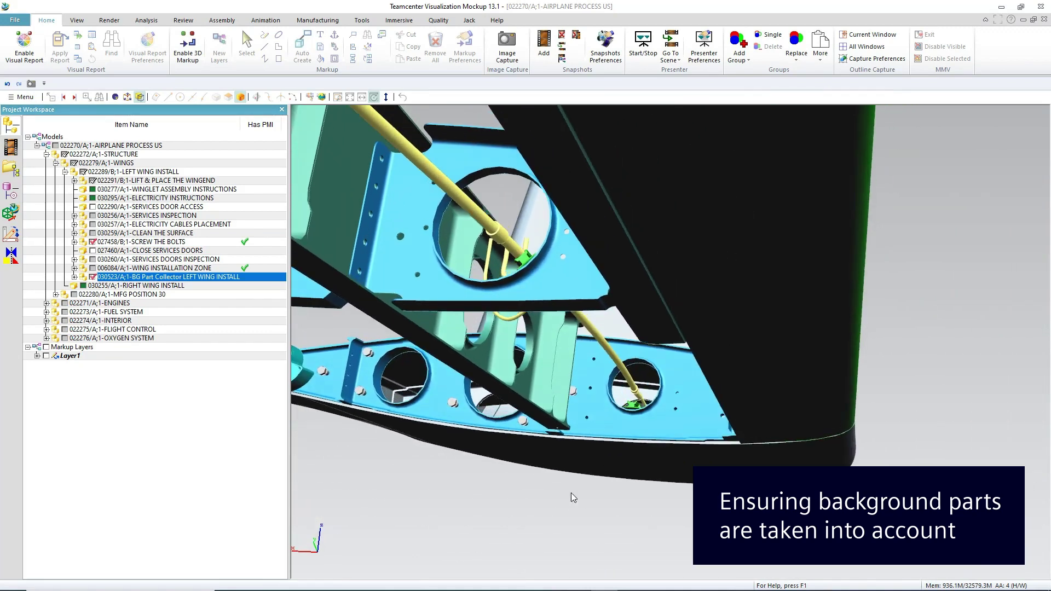
# Step: Add a new snapshot of the cable view and reach its Save as Teamcenter Product View option
pyautogui.click(12, 146)
pyautogui.rightClick(49, 146)
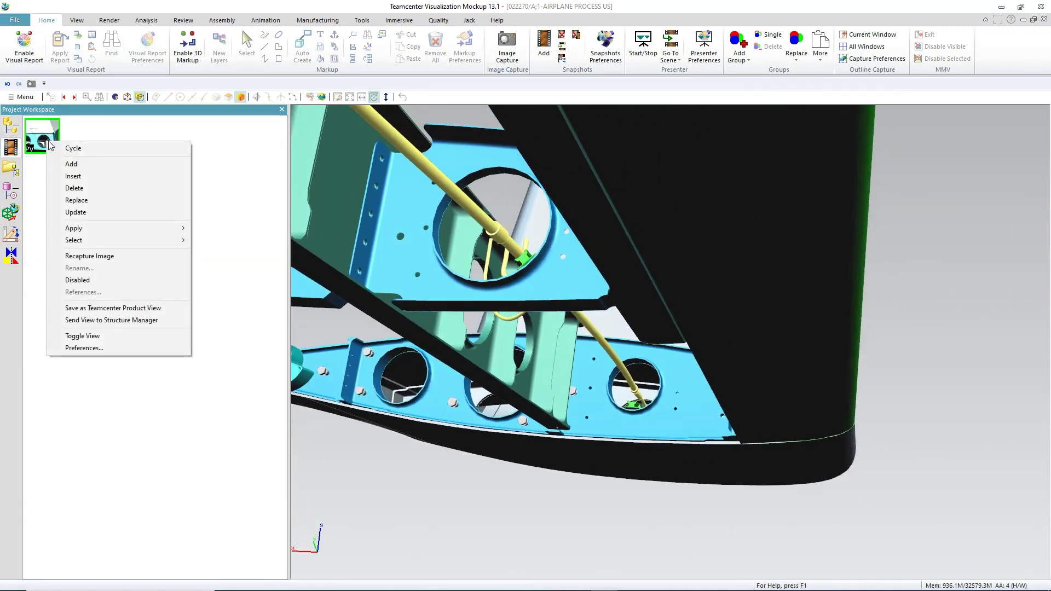
pyautogui.click(82, 162)
pyautogui.rightClick(89, 156)
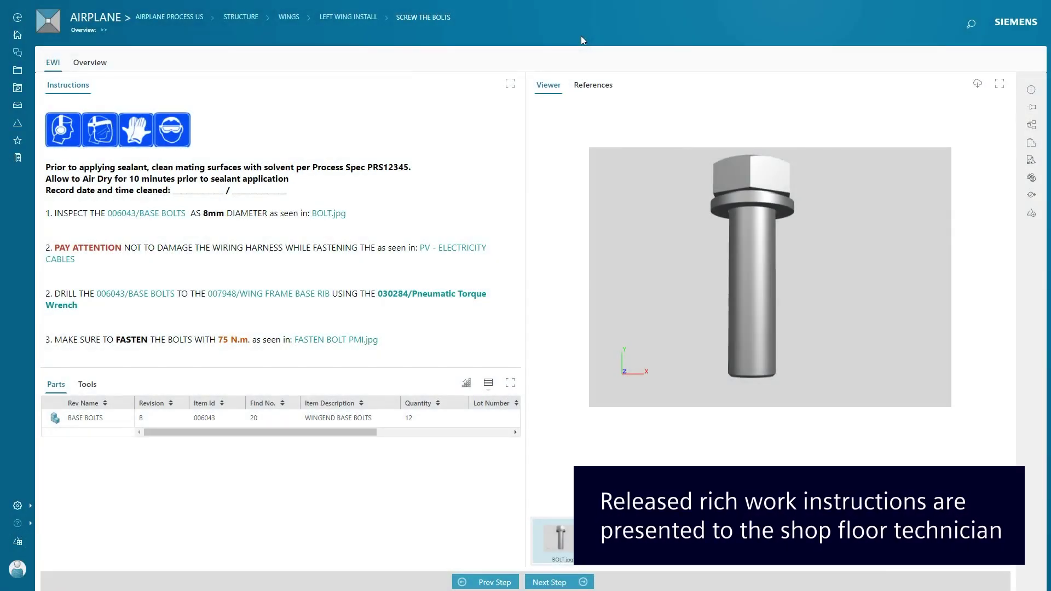
# Step: Review the Pneumatic Torque Wrench tool, the PV - SCREW THE BOLTS 3D view, and the reference documents
pyautogui.click(87, 385)
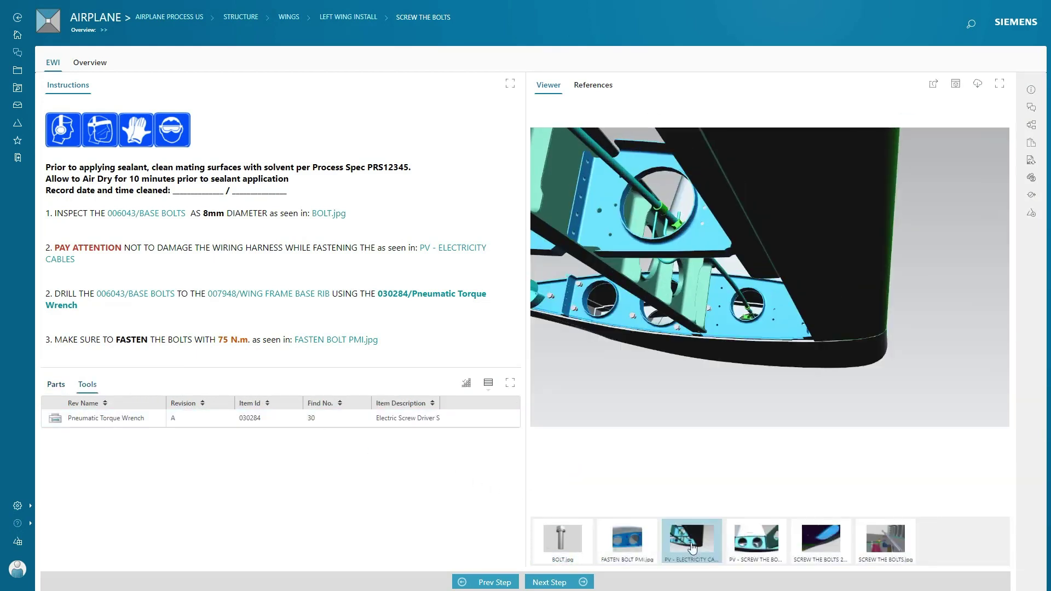
pyautogui.click(753, 548)
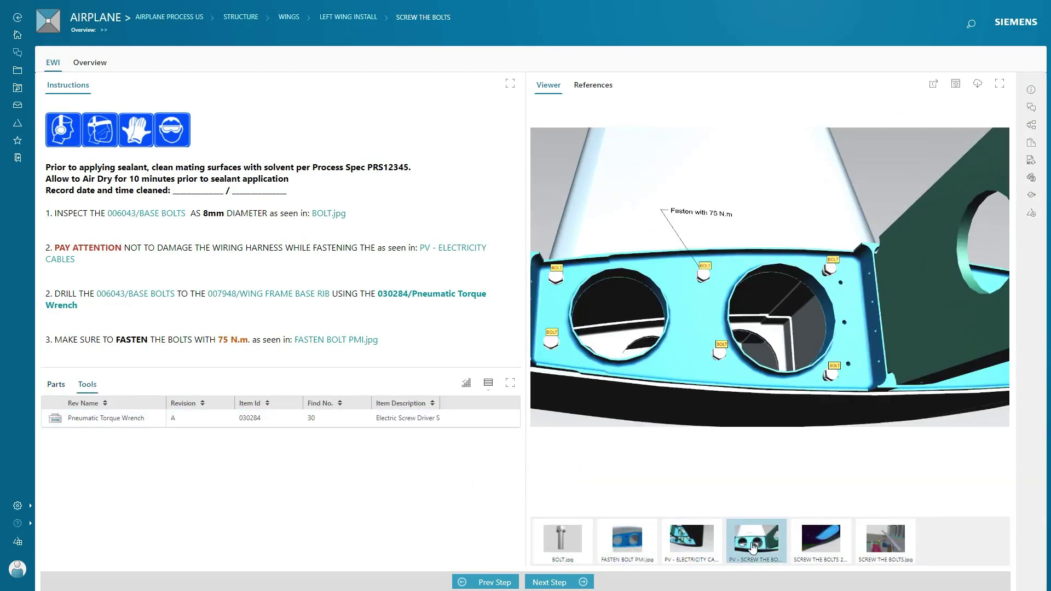
pyautogui.click(593, 85)
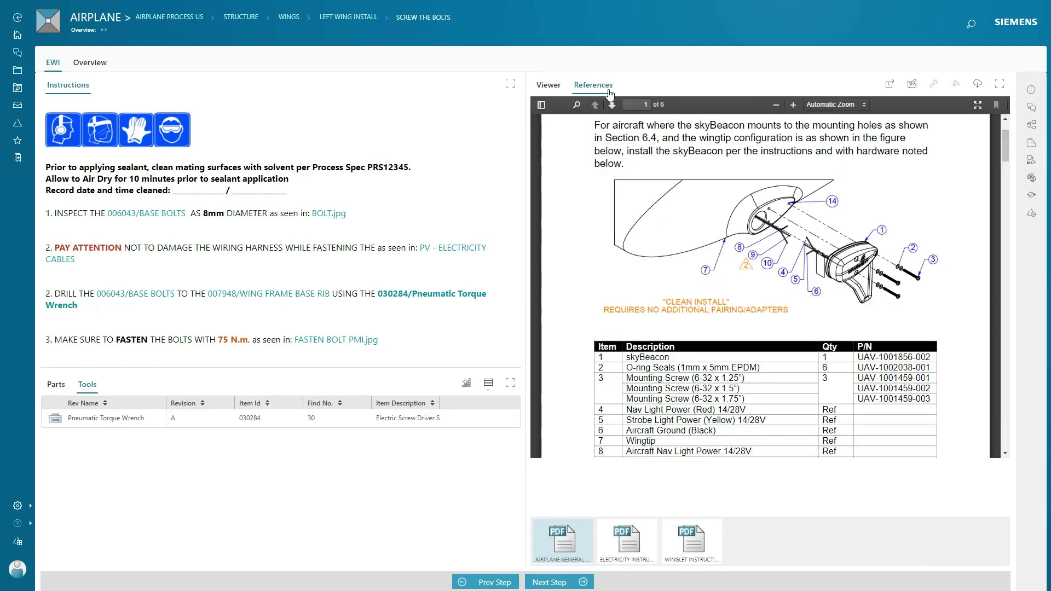